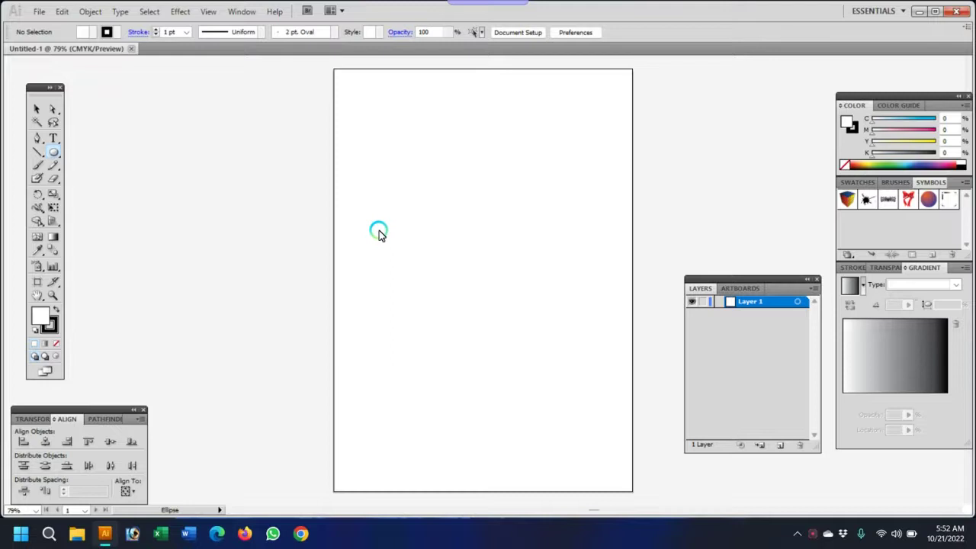
Step: Draw a first circle, nudge it right, then delete it
drag(362, 164, 481, 295)
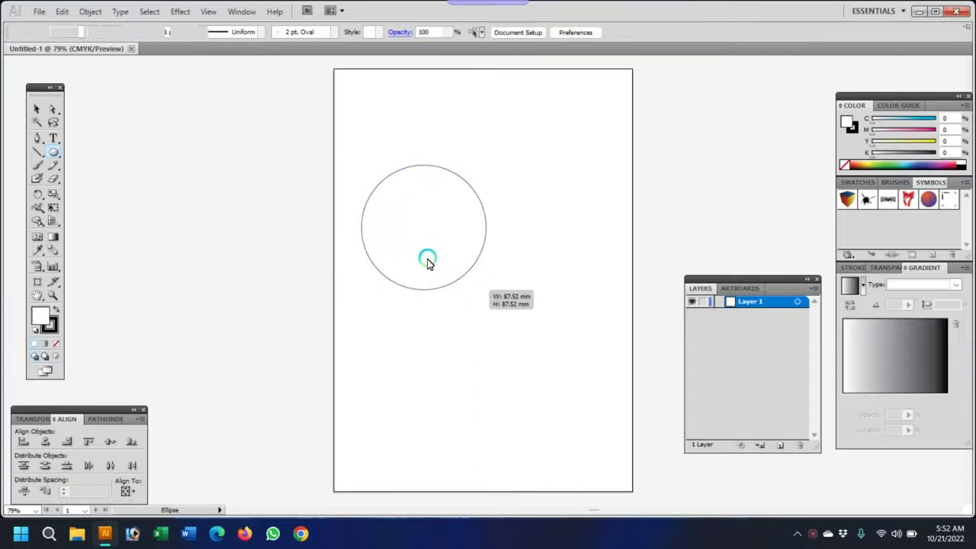
click(36, 109)
click(397, 141)
click(463, 276)
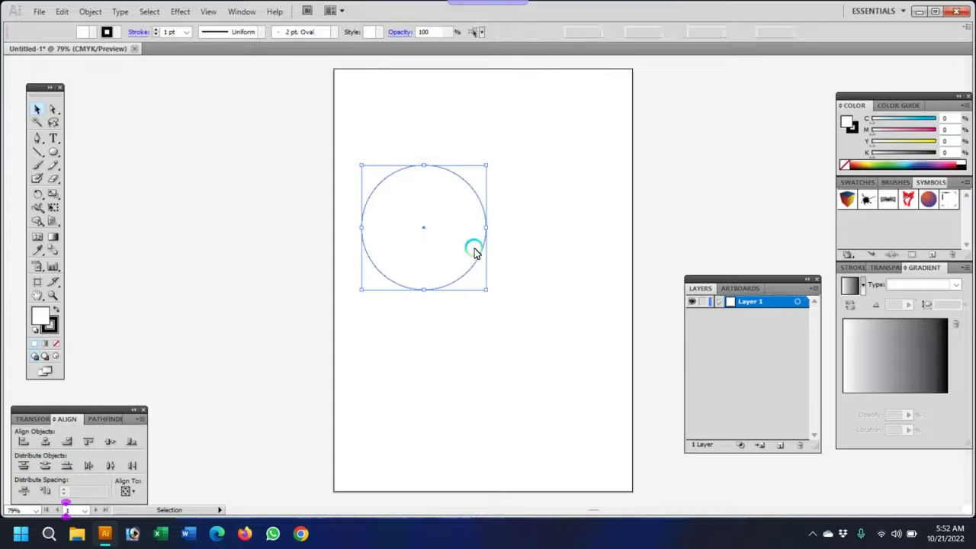
drag(463, 183, 509, 164)
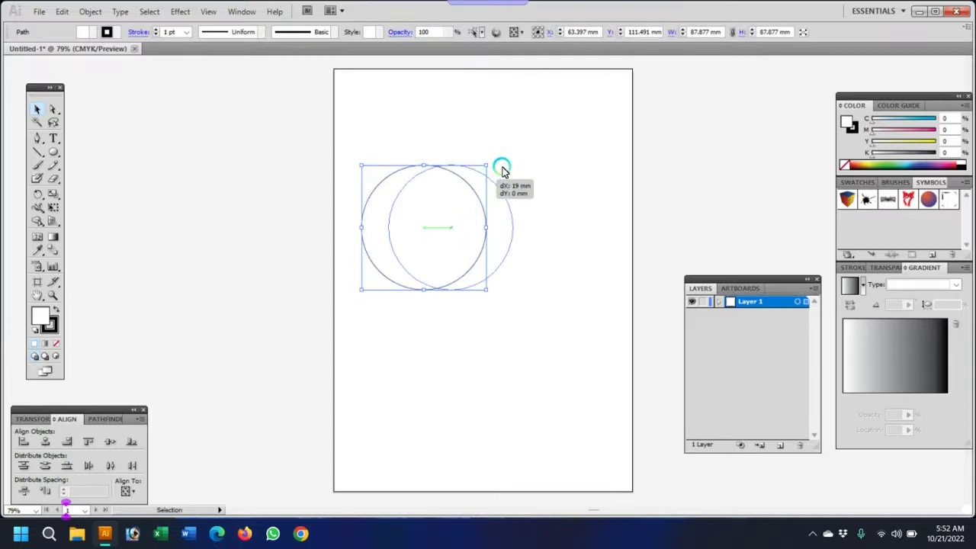
key(Delete)
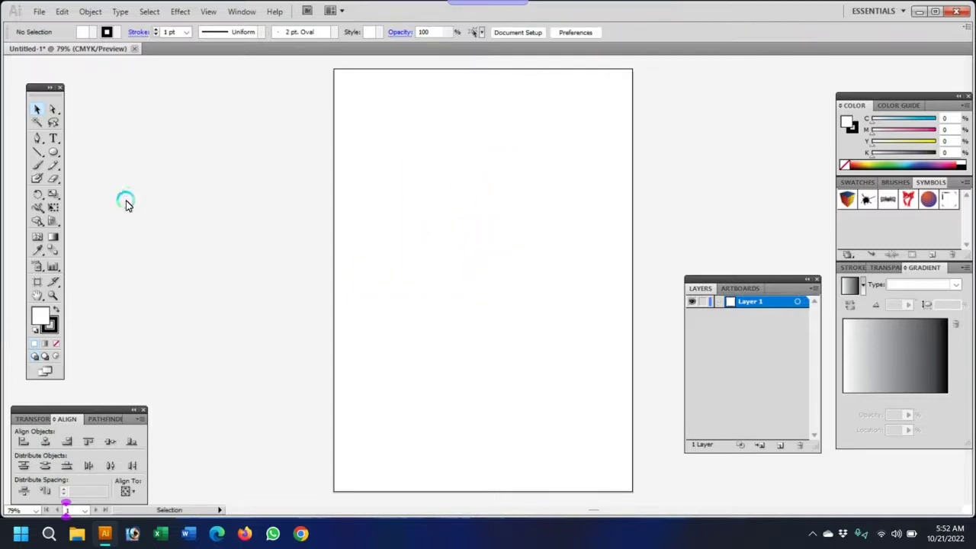
Step: Draw a new circle and delete its right anchor, leaving the left half-circle arc
click(54, 152)
click(54, 153)
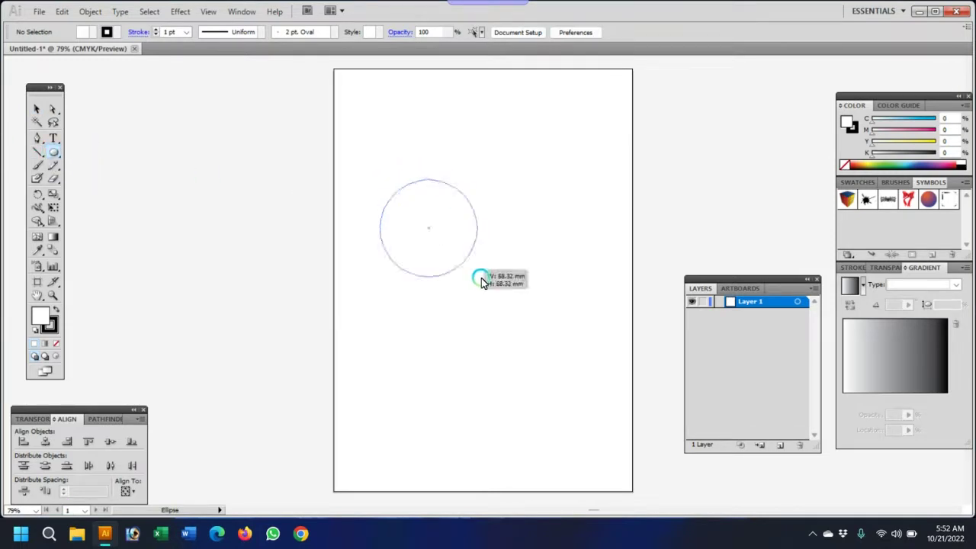
drag(390, 190, 495, 295)
click(54, 109)
click(523, 169)
click(466, 170)
click(522, 377)
drag(523, 377, 533, 390)
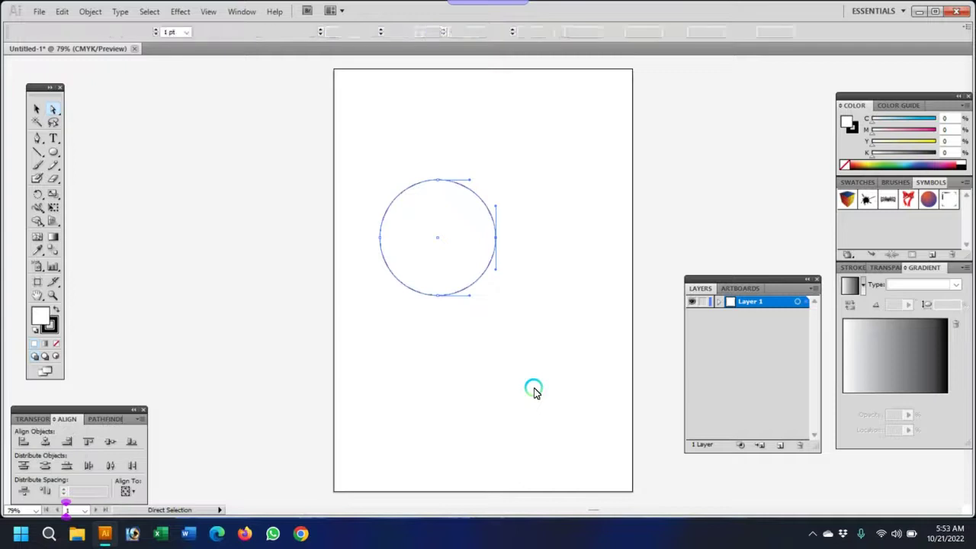
key(Delete)
Step: Move the half-circle arc right toward the page centre
click(36, 109)
click(409, 174)
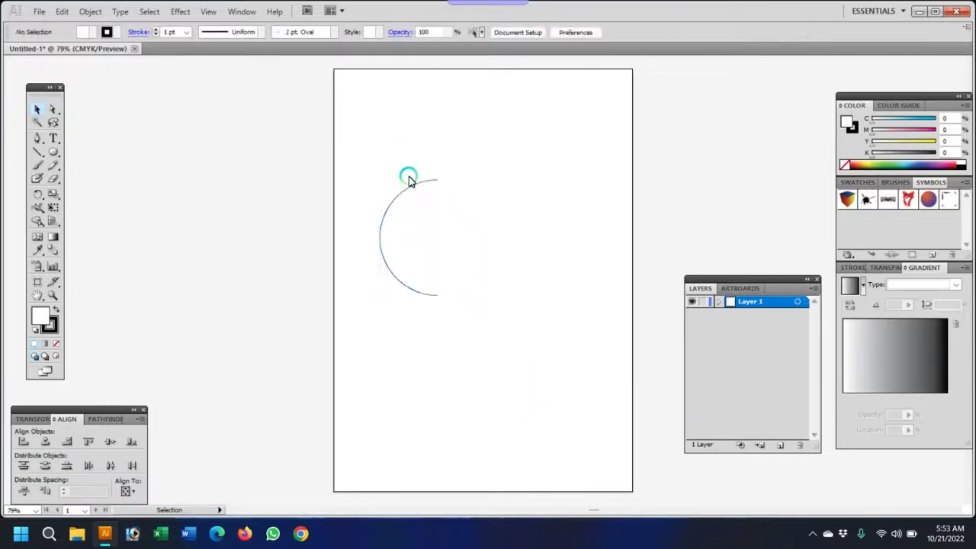
drag(425, 188, 489, 188)
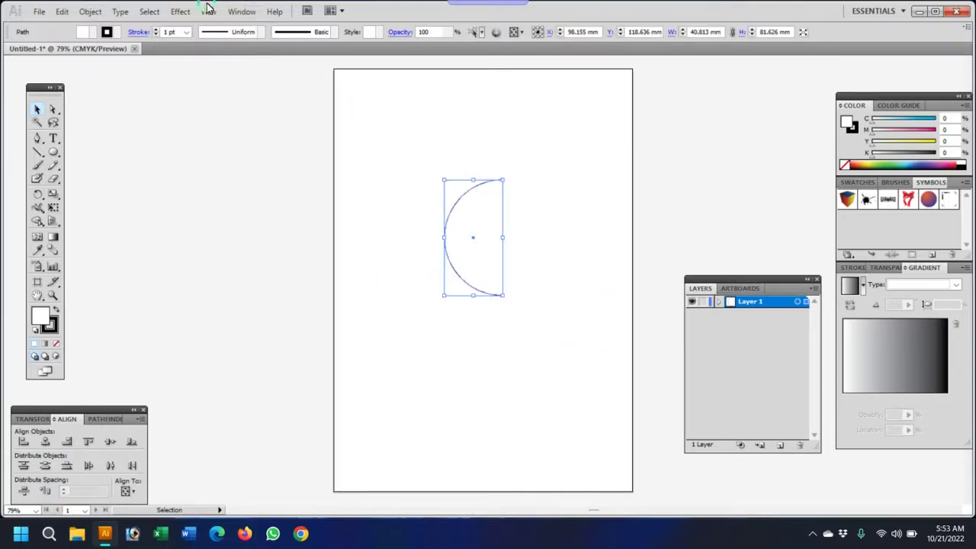
Step: Apply a 3D Revolve effect to the arc with Preview on and a Wireframe surface
click(180, 13)
mouse_move(191, 84)
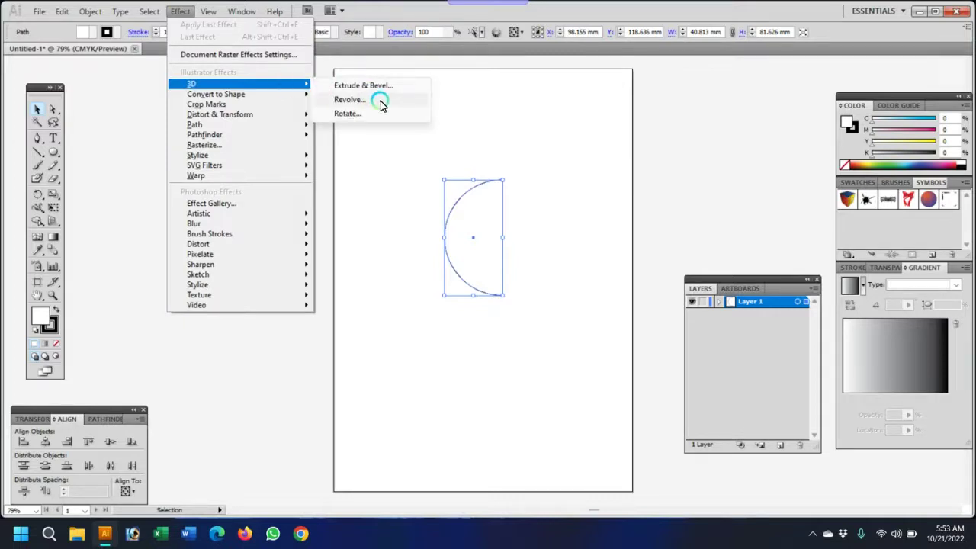
click(359, 101)
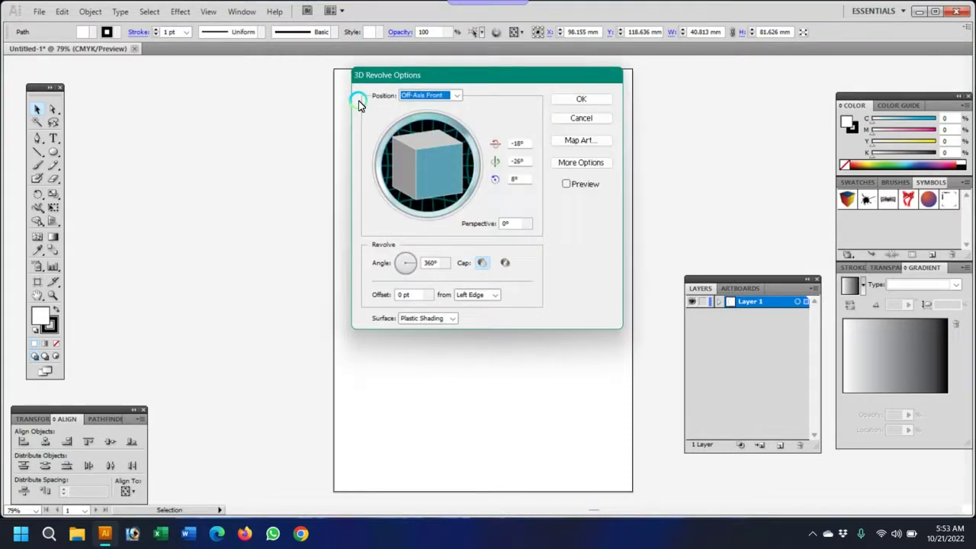
drag(490, 86, 251, 99)
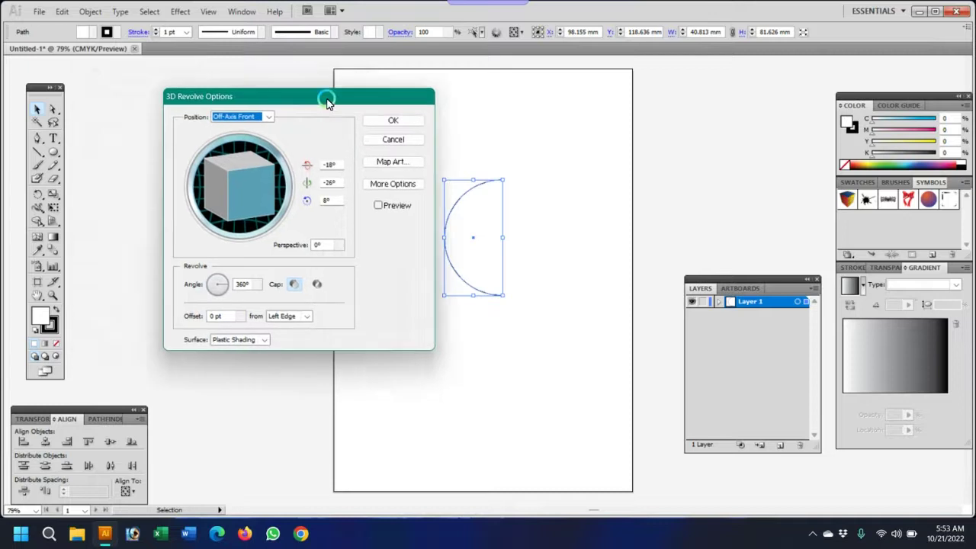
click(327, 198)
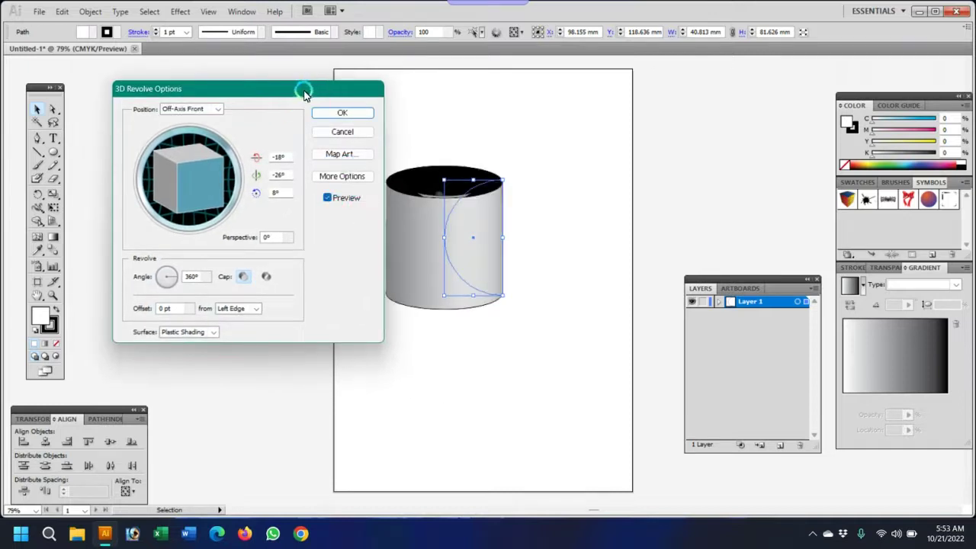
drag(304, 92, 258, 88)
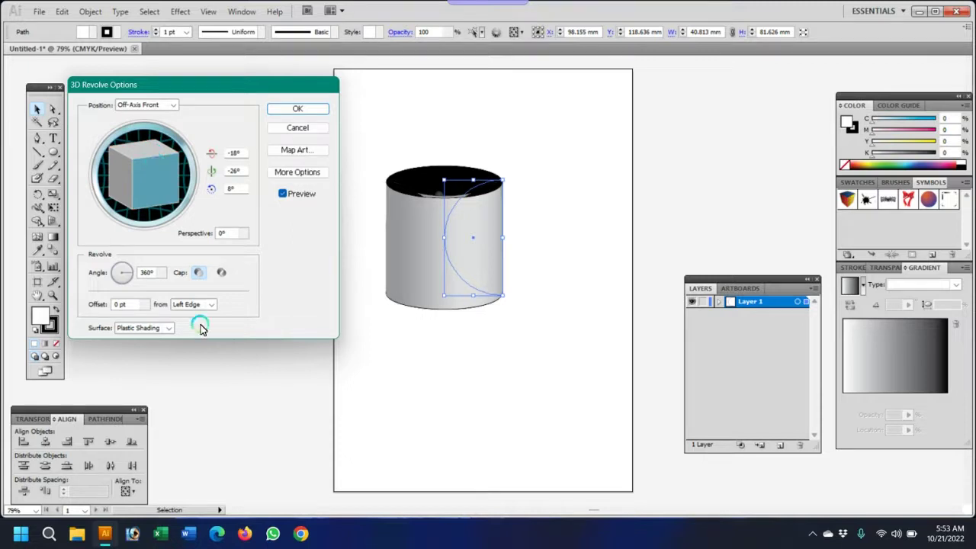
click(149, 328)
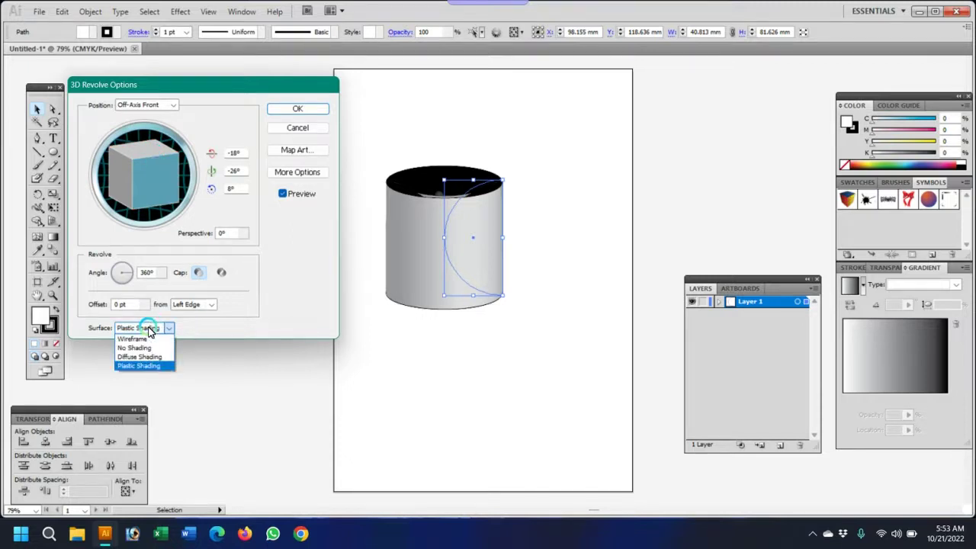
click(133, 337)
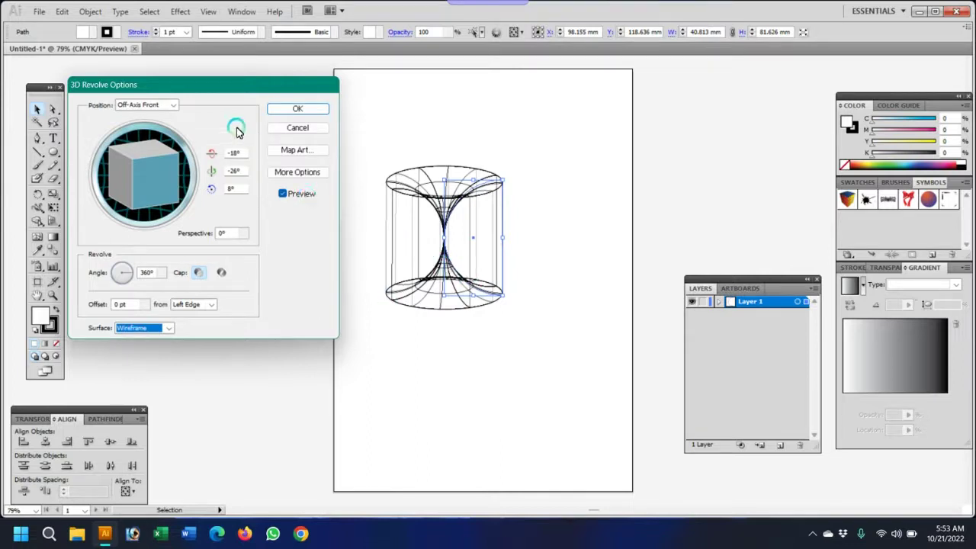
click(312, 110)
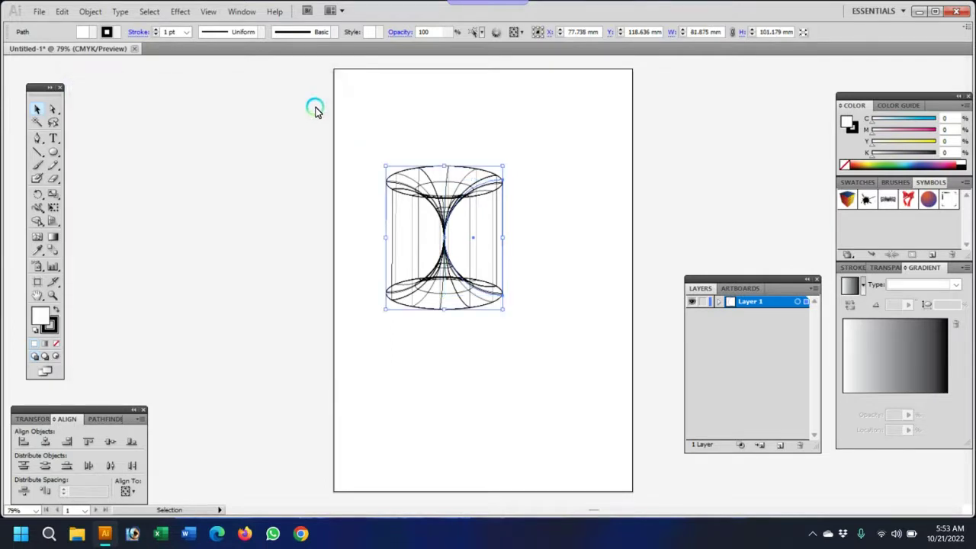
Step: Tilt the wireframe hourglass slightly by its bounding box, undoing an extra tilt
click(564, 143)
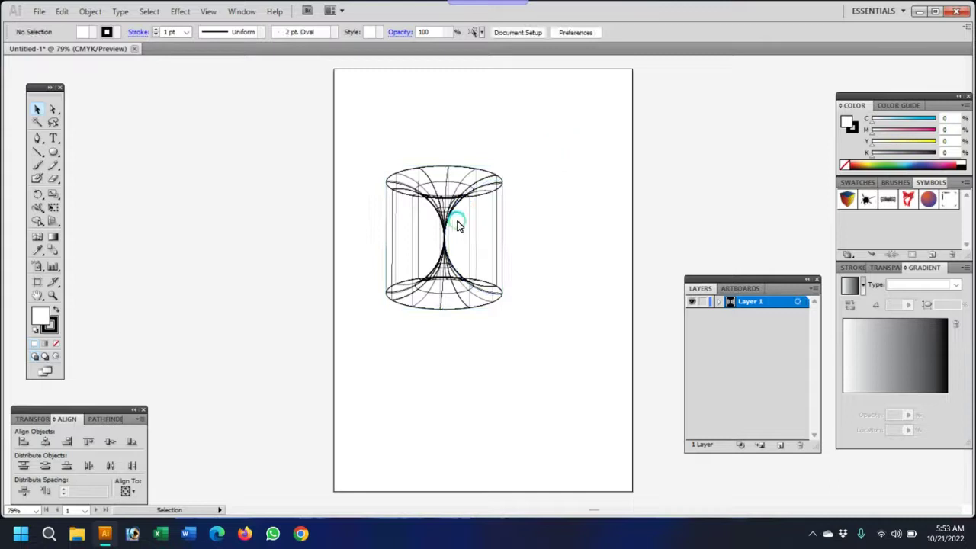
mouse_move(444, 233)
mouse_down()
mouse_move(523, 193)
mouse_move(520, 231)
mouse_move(532, 232)
mouse_up()
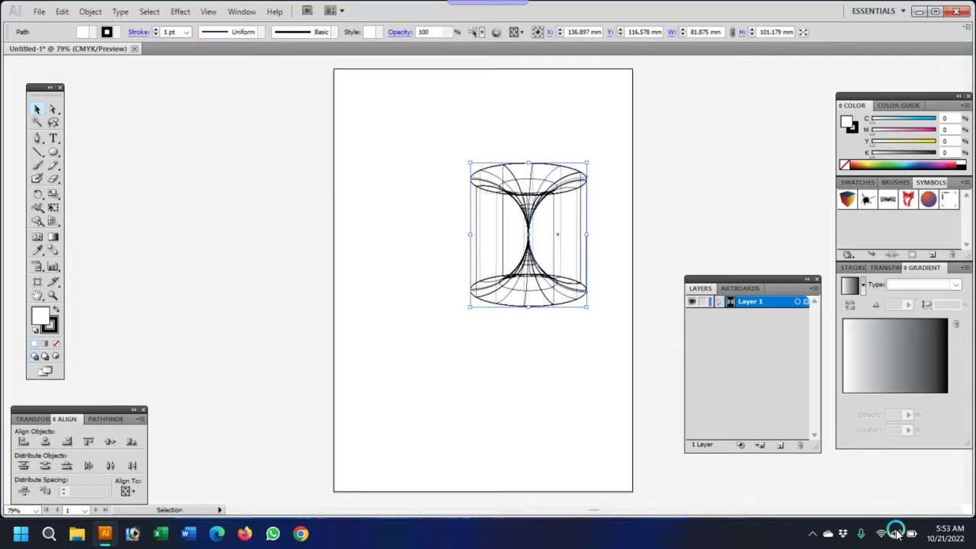
click(581, 406)
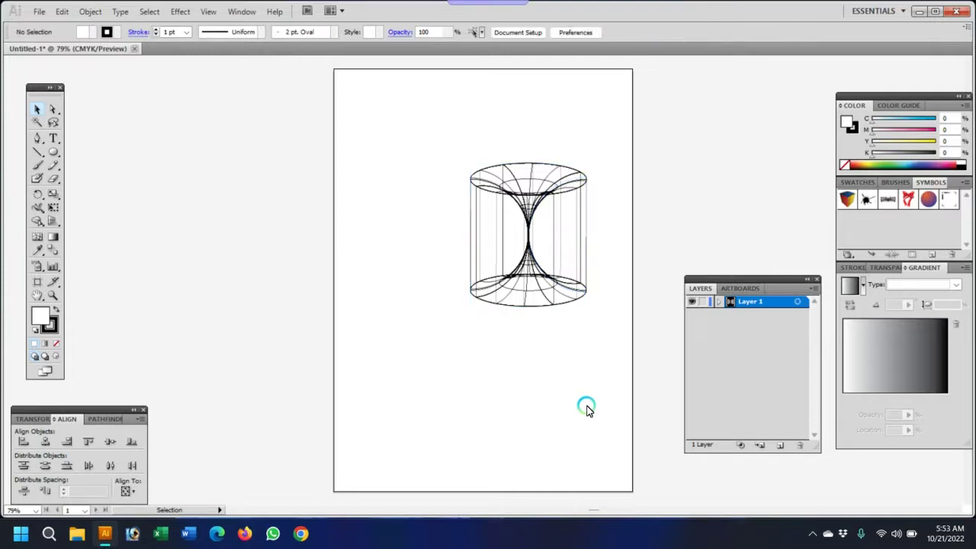
click(558, 276)
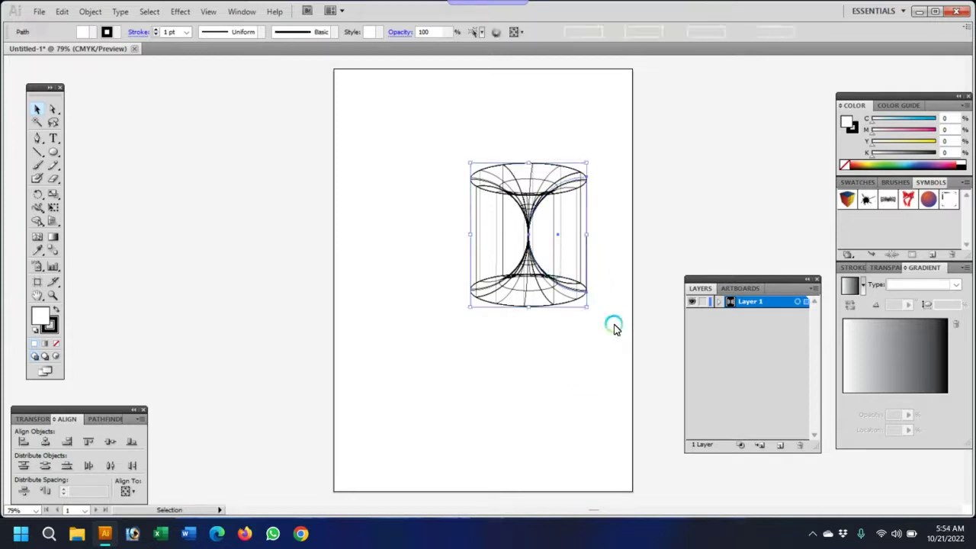
drag(616, 328, 600, 314)
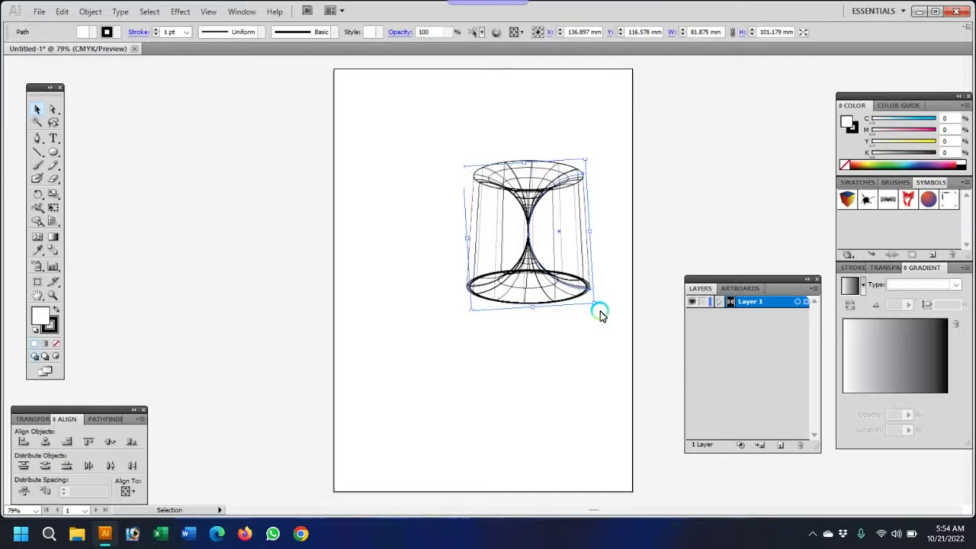
click(615, 292)
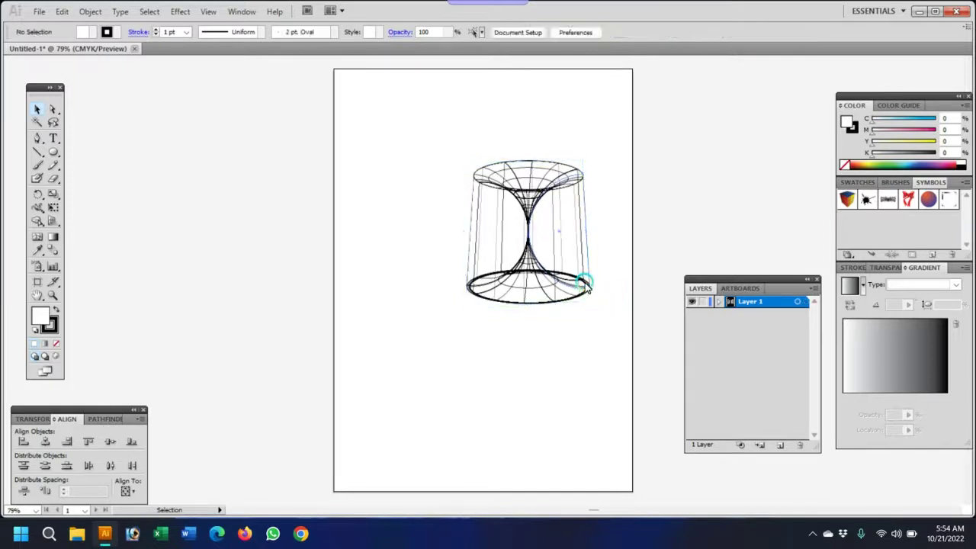
click(586, 287)
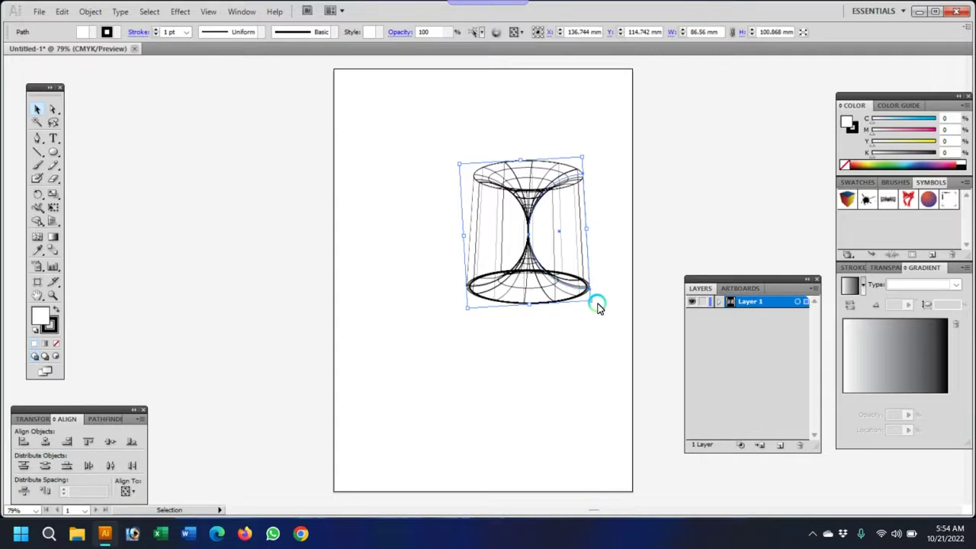
drag(597, 308, 641, 283)
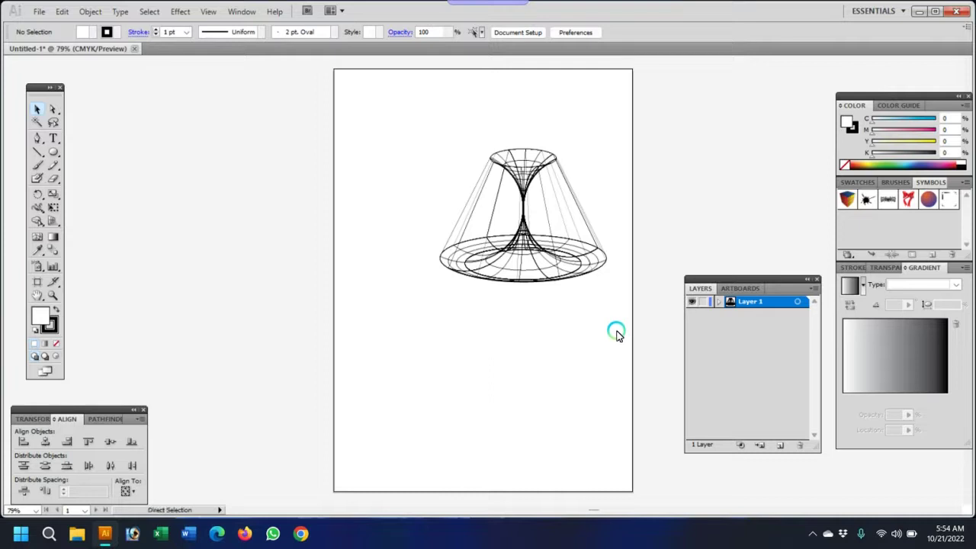
key(ctrl+z)
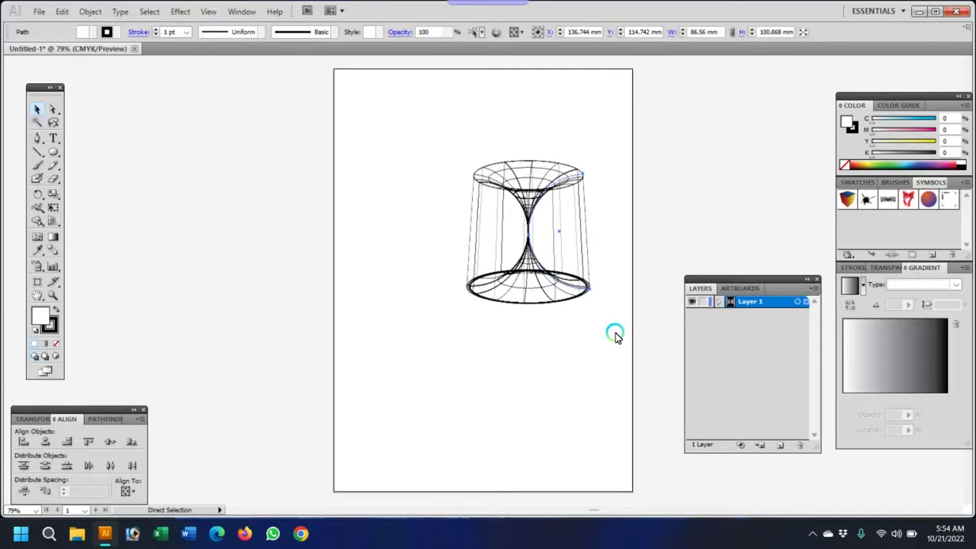
Step: Drag the hourglass to the left side of the page, at X 27.849 mm
click(614, 345)
drag(525, 243, 550, 196)
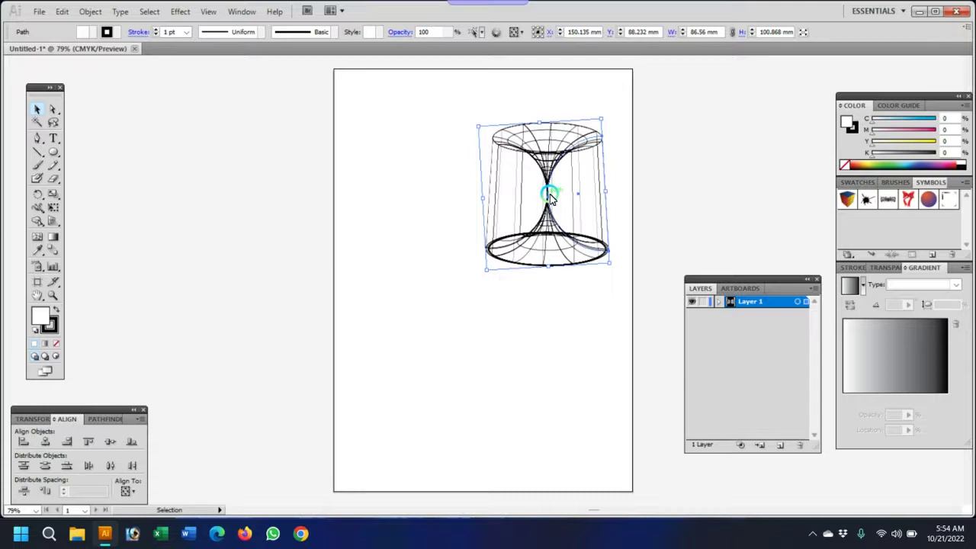
drag(550, 194, 378, 255)
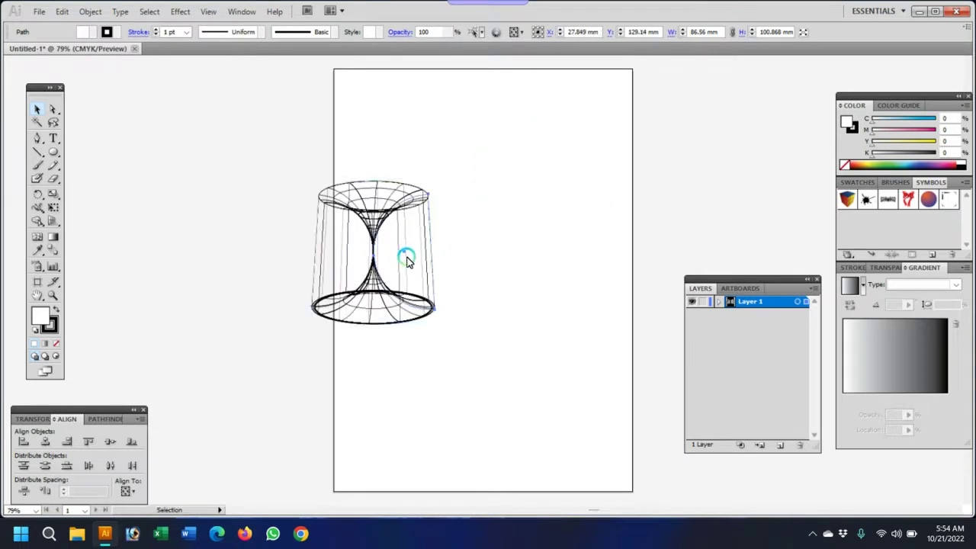
Step: Place a copy of the hourglass lower left and reopen its 3D Revolve effect
key(ctrl+z)
mouse_move(551, 190)
mouse_down()
mouse_move(401, 285)
mouse_move(412, 284)
mouse_up()
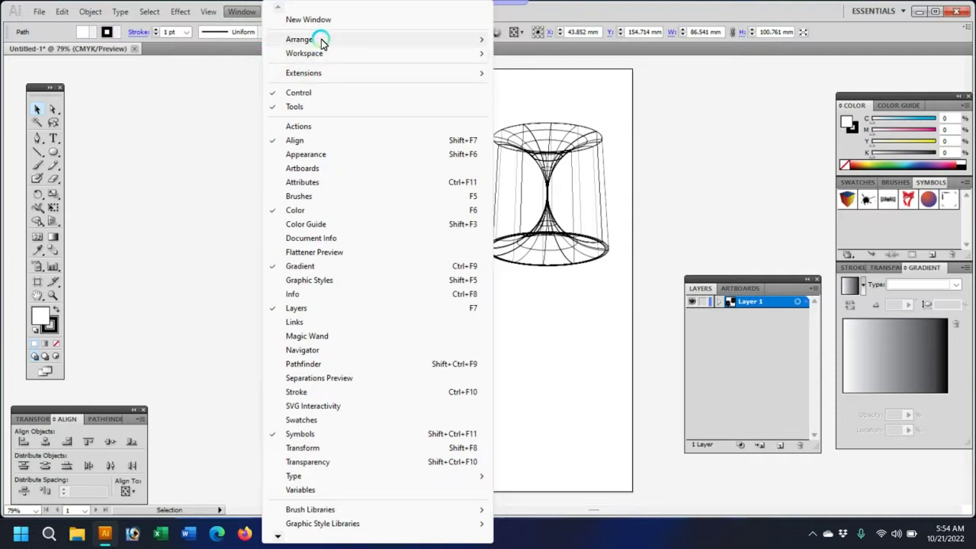
click(329, 155)
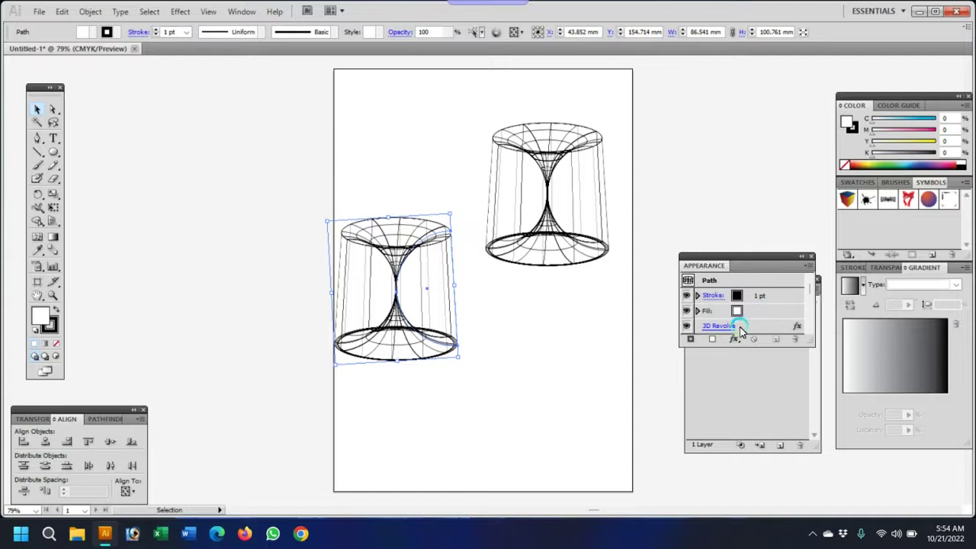
click(721, 325)
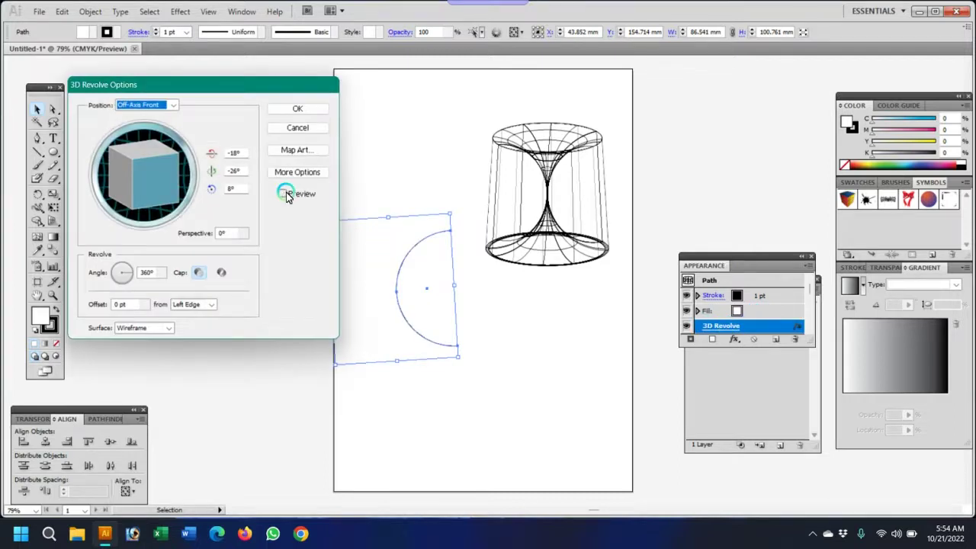
Step: Preview the revolve with Wireframe, Plastic Shading and No Shading surfaces
click(285, 194)
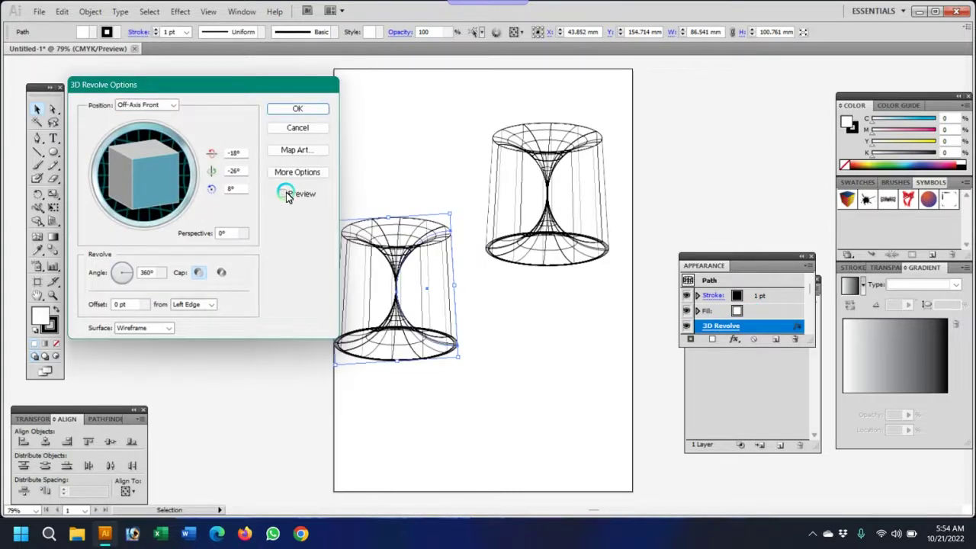
click(153, 329)
click(149, 362)
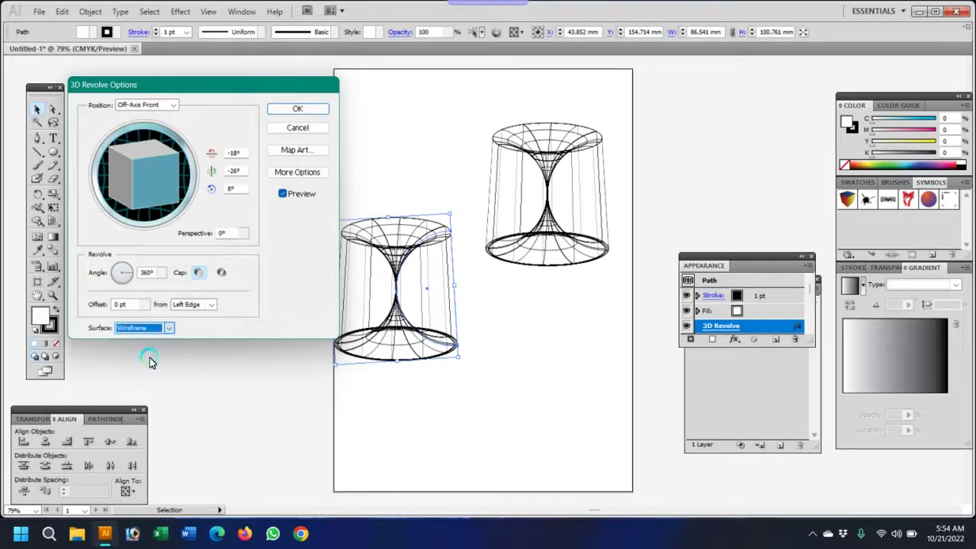
click(169, 337)
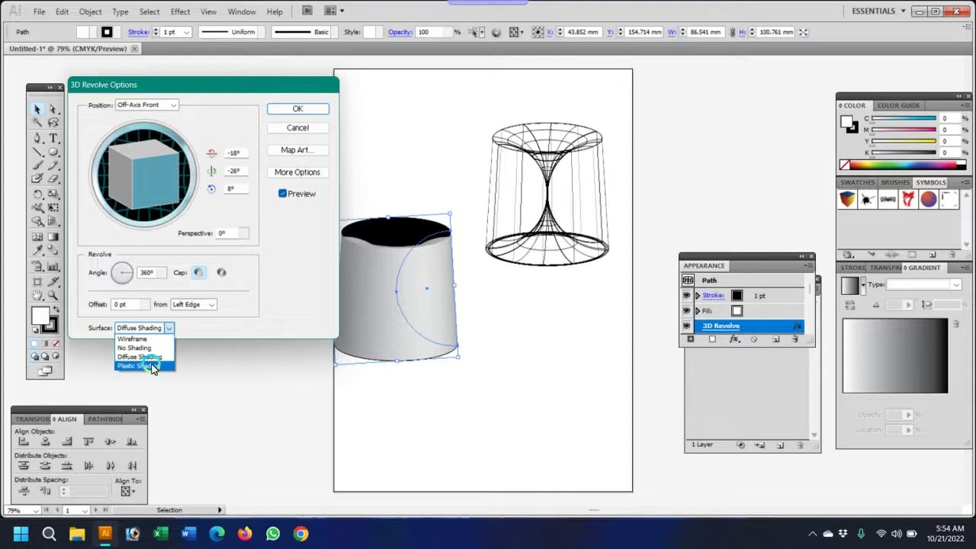
click(153, 369)
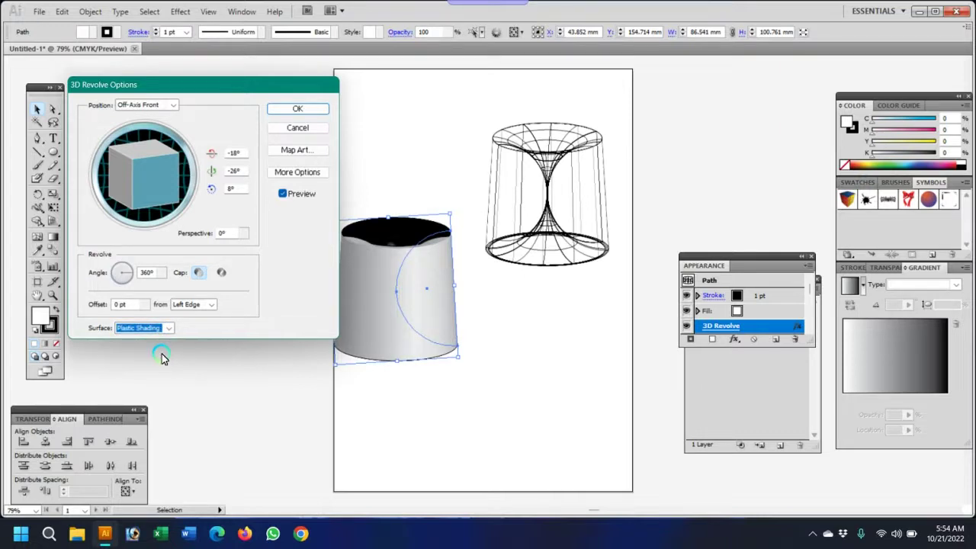
click(170, 338)
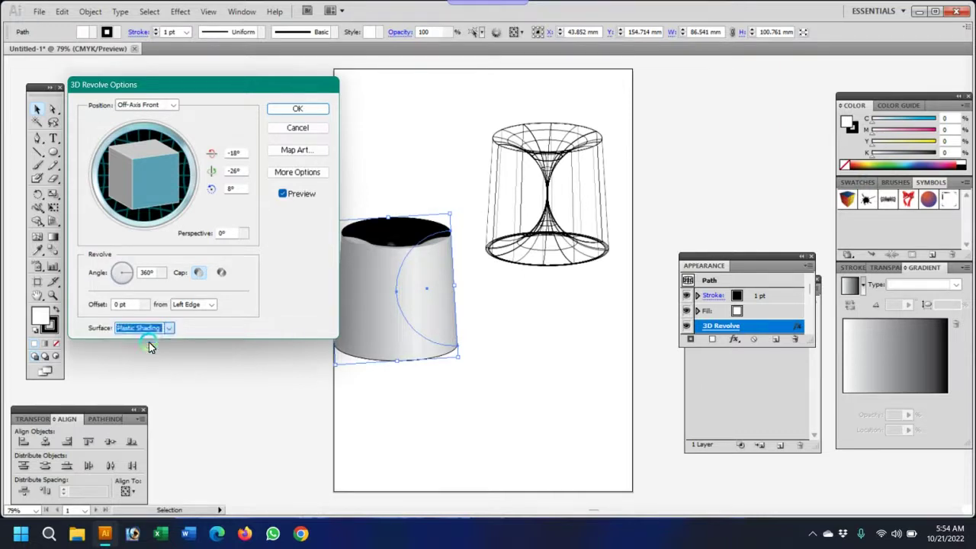
click(167, 327)
click(151, 342)
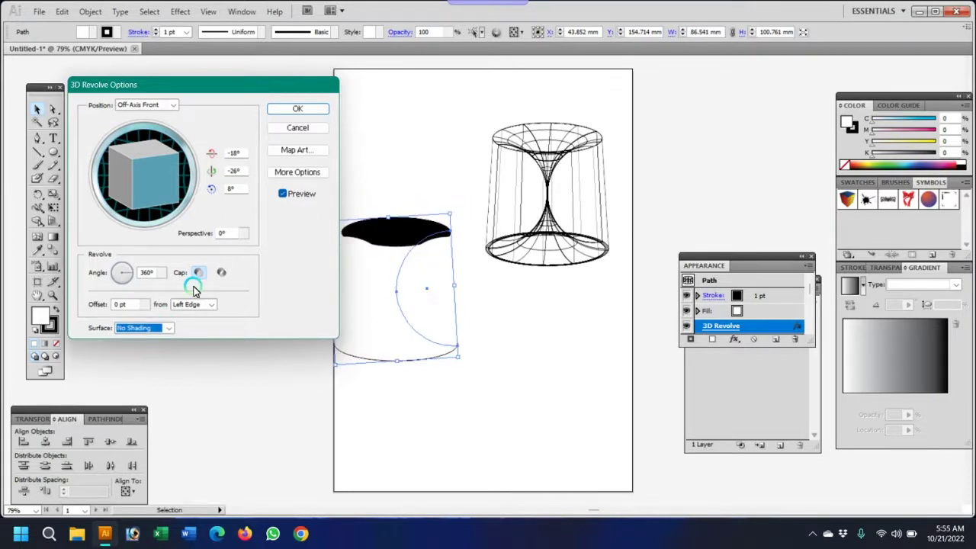
Step: Try Diffuse Shading, then set Surface back to Wireframe and apply the revolve
click(154, 332)
click(152, 341)
click(140, 357)
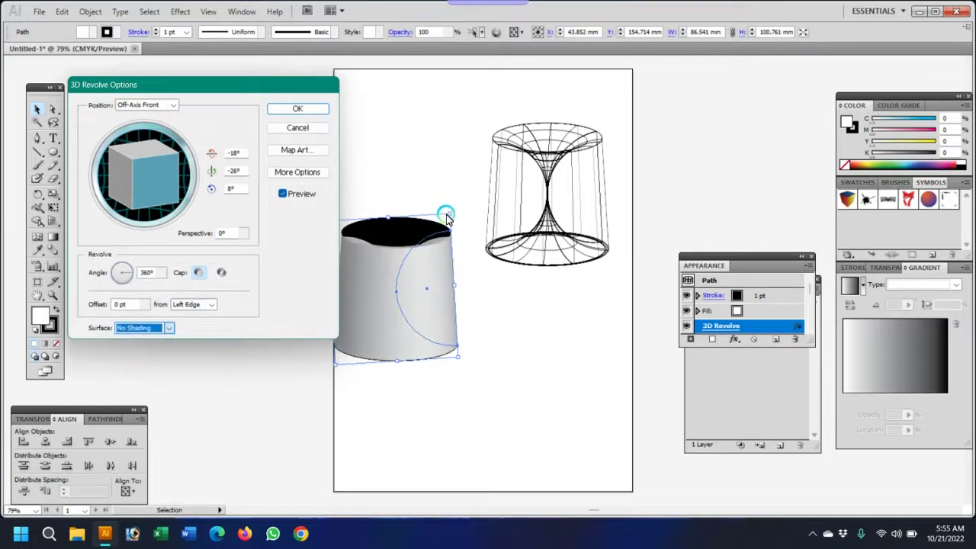
click(134, 329)
click(136, 337)
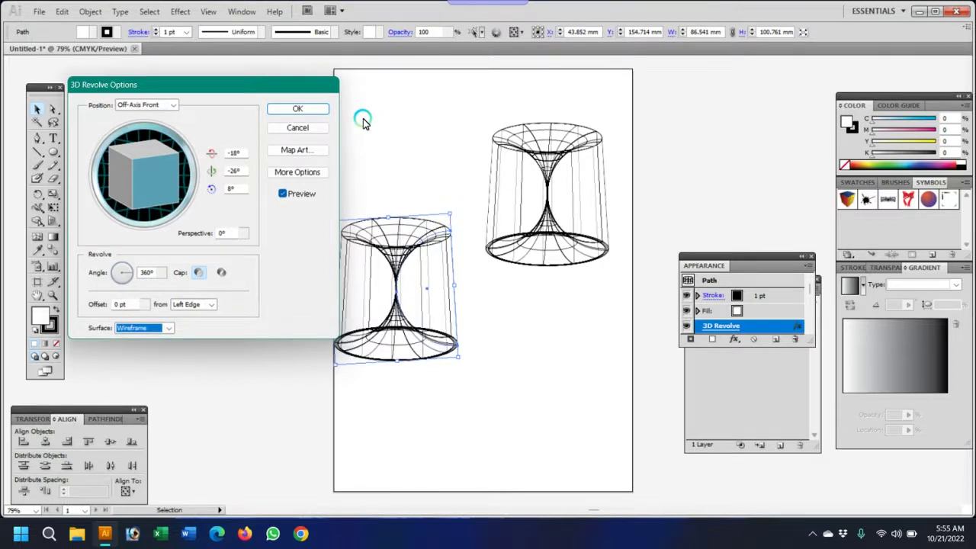
click(309, 108)
Step: Rotate the copy about 45° into a torus and move it left
drag(457, 214, 398, 342)
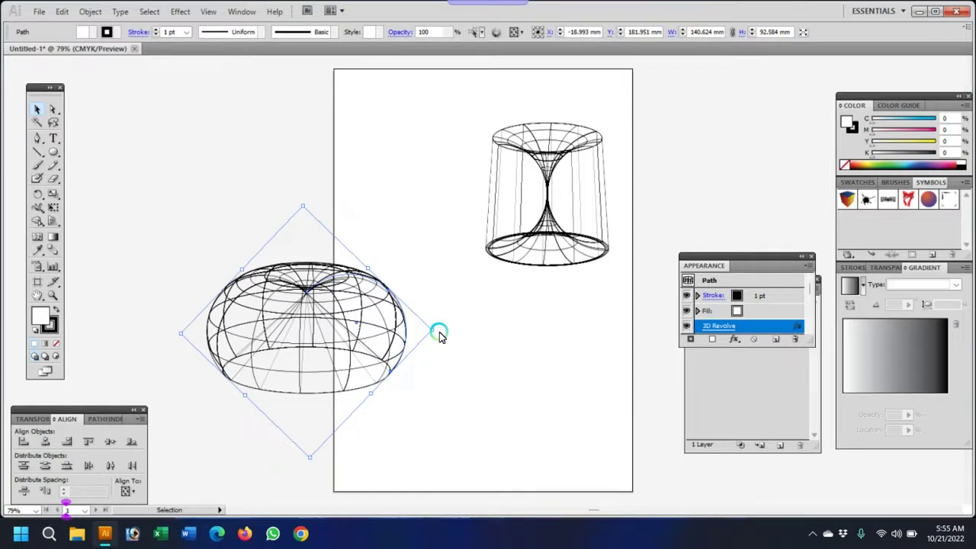
drag(440, 332, 444, 328)
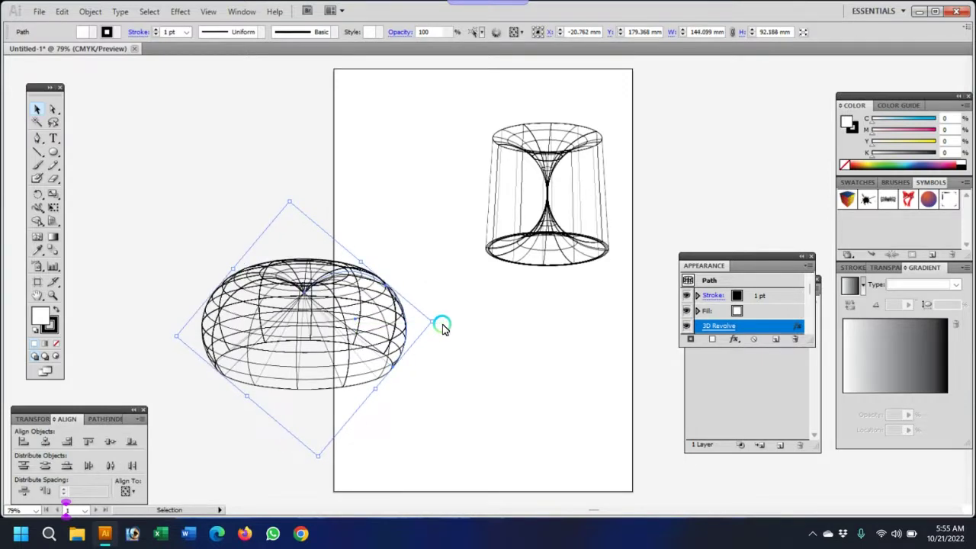
drag(356, 309, 286, 197)
click(255, 158)
drag(226, 133, 128, 335)
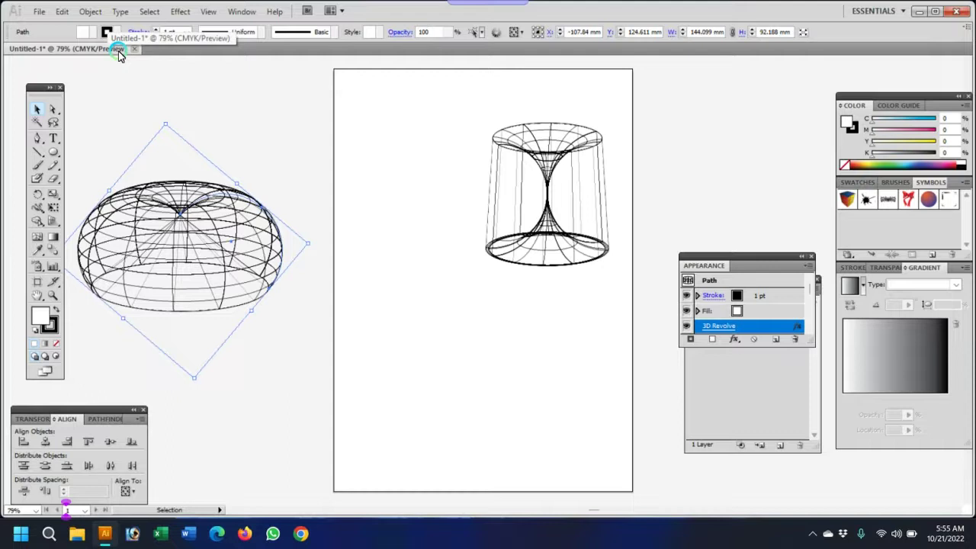
Step: Position the torus at the page's top left, X -3.281 mm, Y 72.568 mm
click(813, 536)
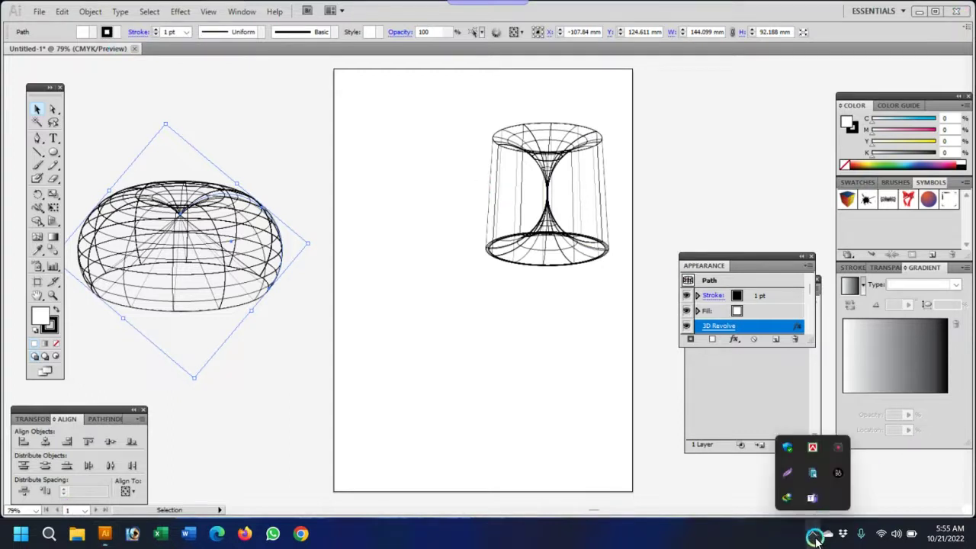
click(840, 448)
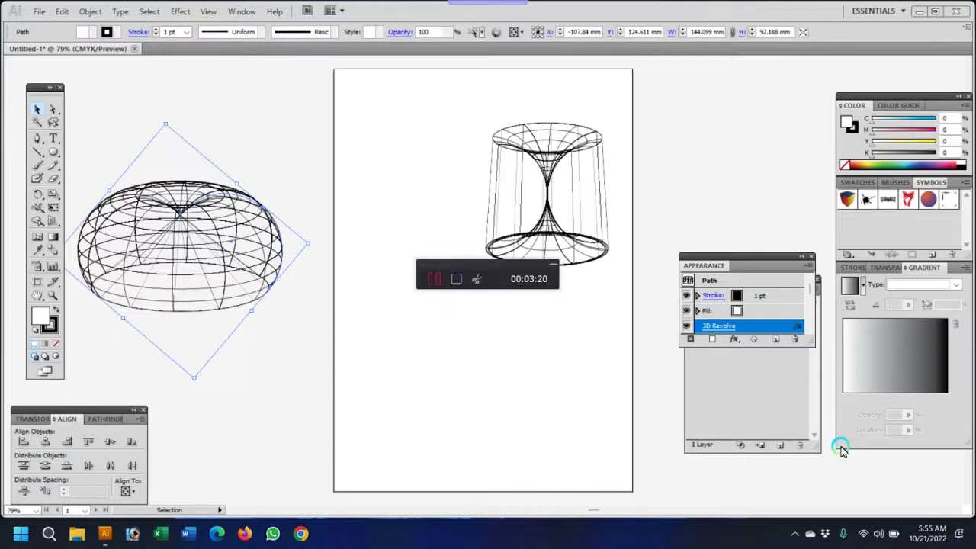
drag(436, 278, 562, 356)
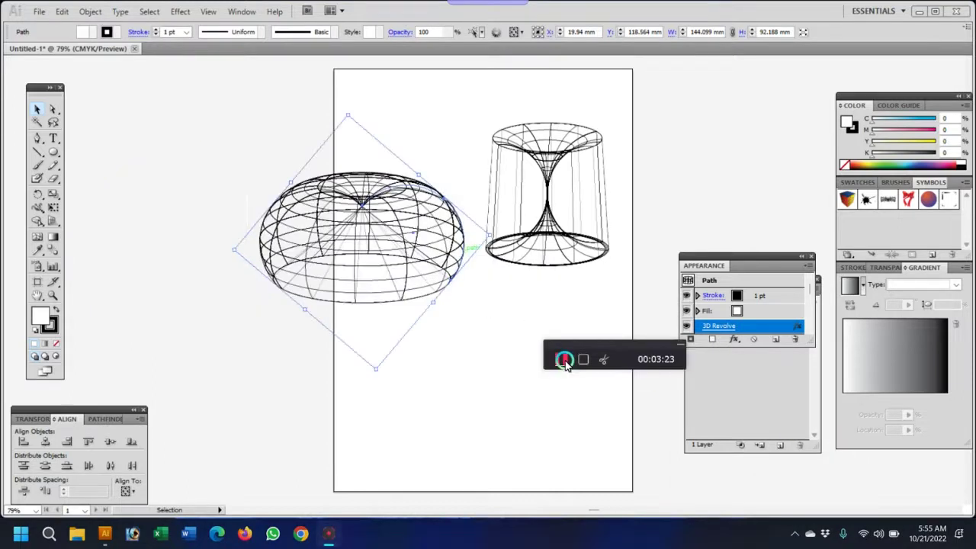
click(679, 346)
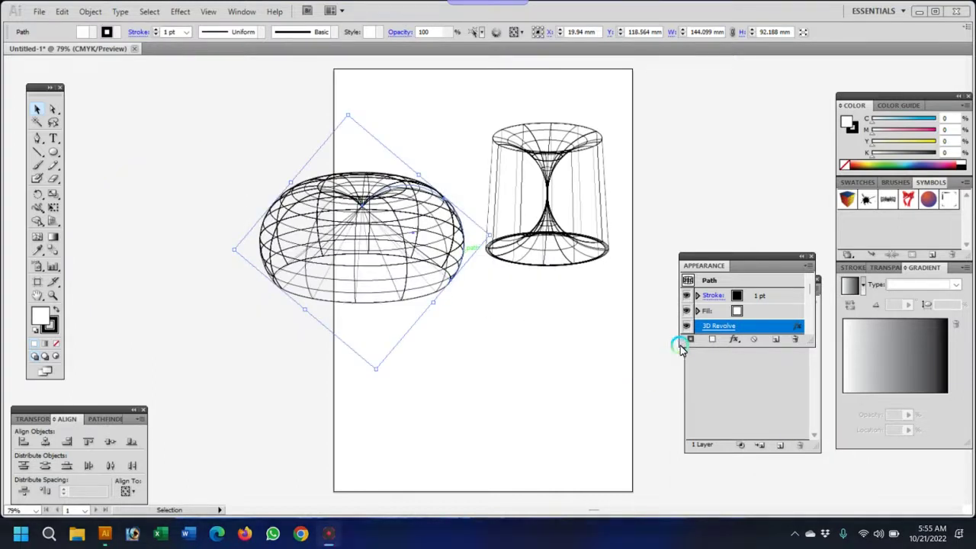
drag(369, 214, 338, 152)
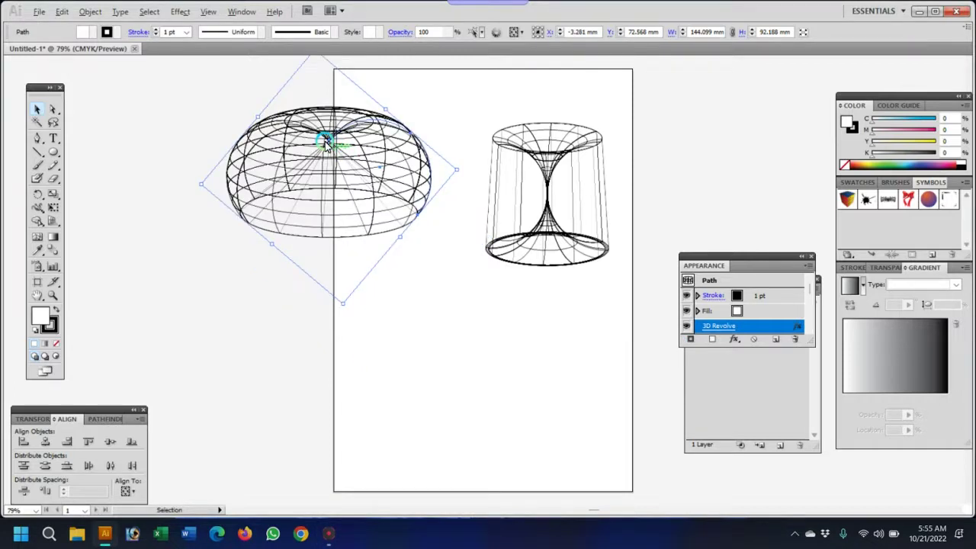
Step: Alt-drag torus copies, rotating one into a bowl at bottom left and another into a sphere at bottom right
drag(324, 143, 387, 365)
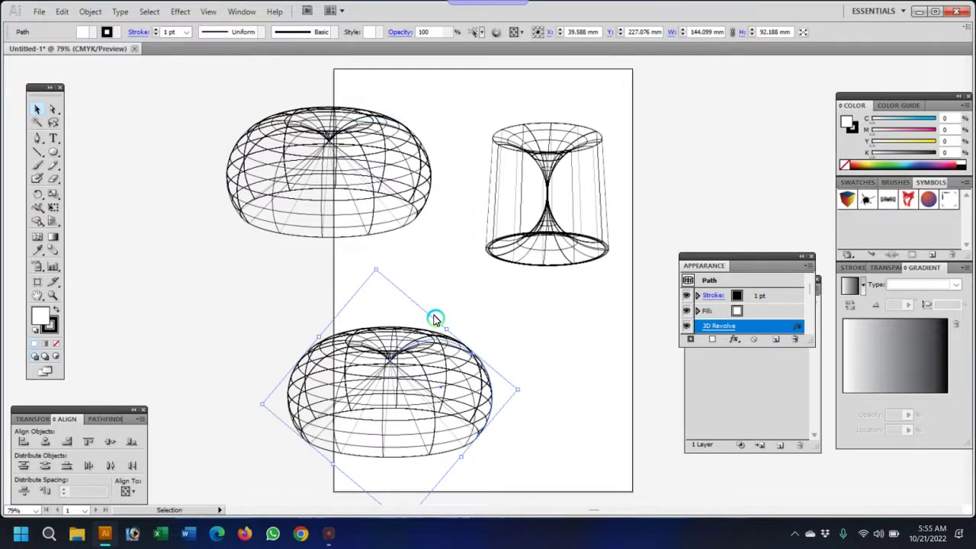
mouse_move(383, 267)
mouse_down()
mouse_move(445, 281)
mouse_move(321, 429)
mouse_move(406, 323)
mouse_up()
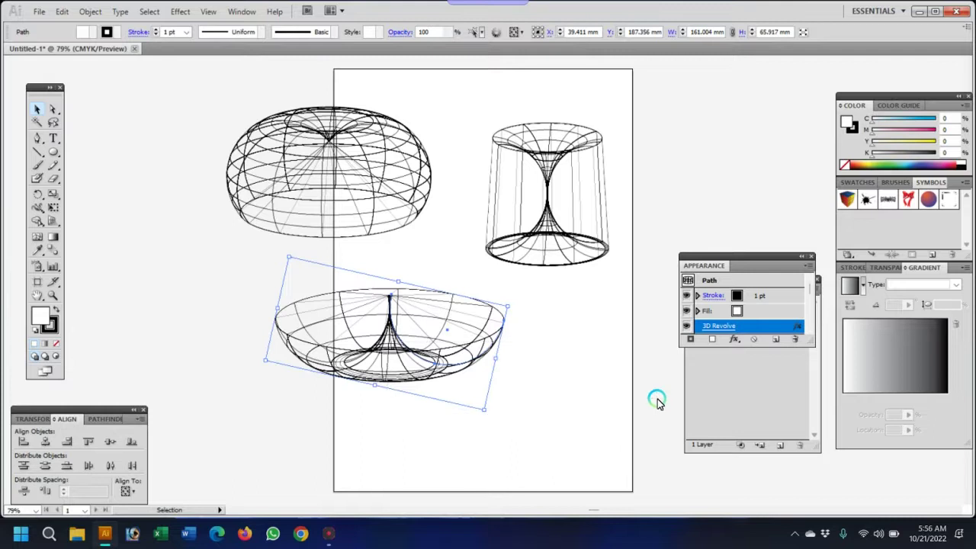
mouse_move(398, 334)
mouse_down()
mouse_move(257, 336)
mouse_move(488, 405)
mouse_up()
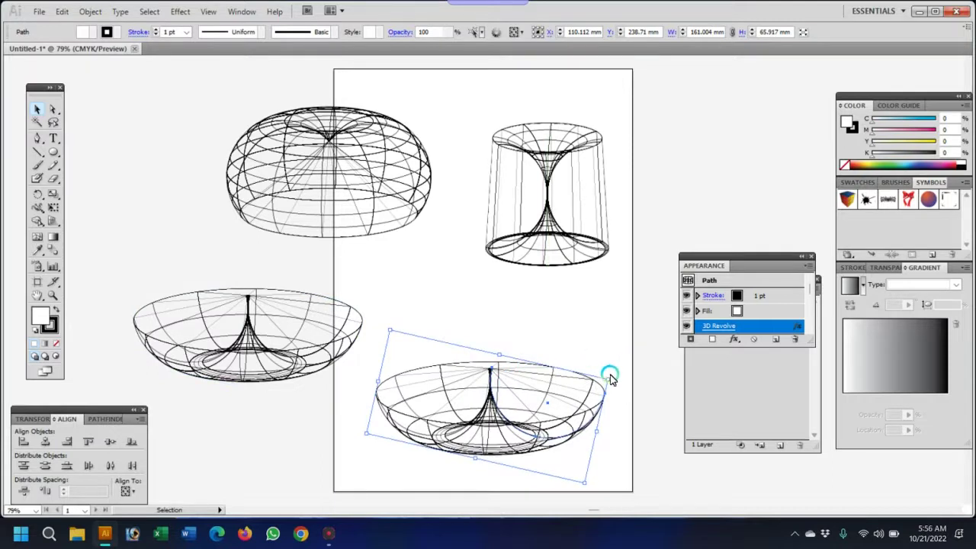
mouse_move(615, 382)
mouse_down()
mouse_move(462, 331)
mouse_move(585, 367)
mouse_up()
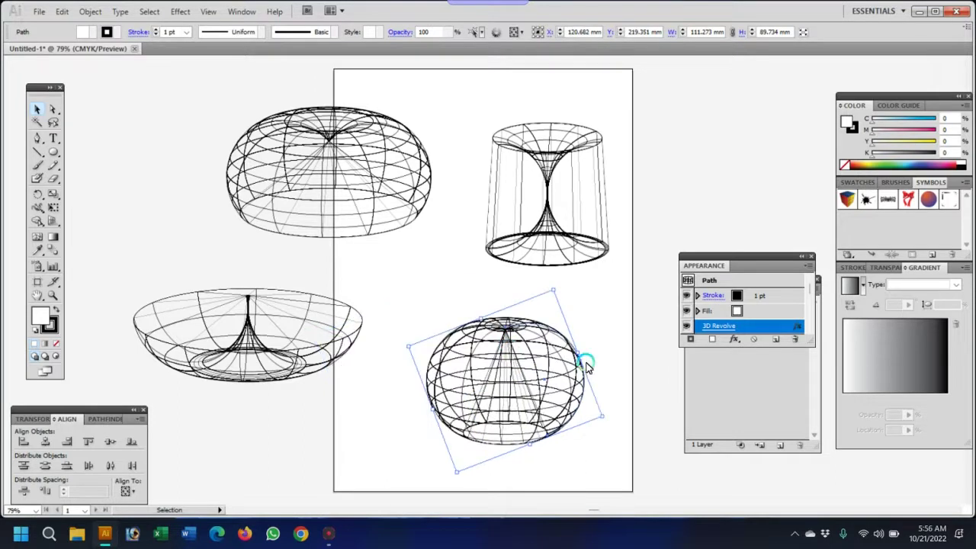
click(633, 371)
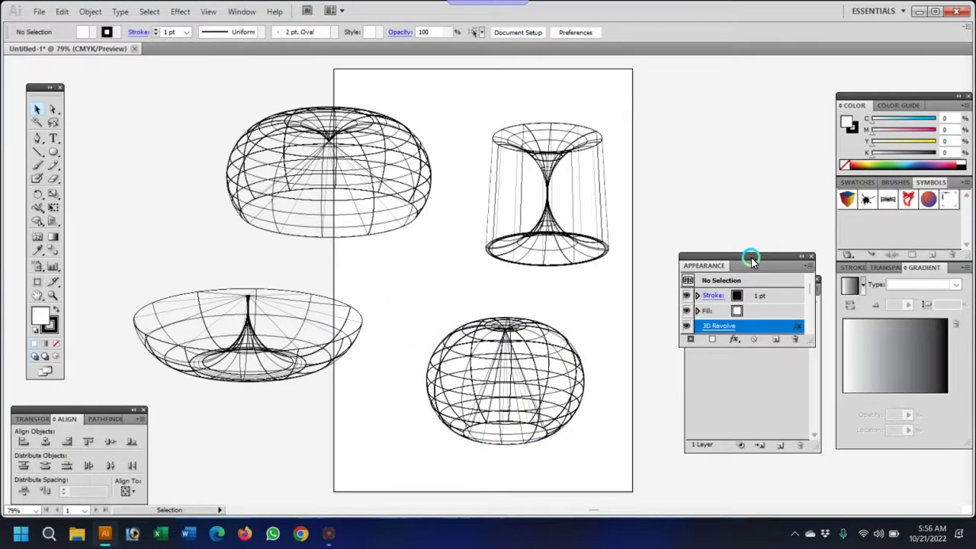
Step: Dock the Appearance panel with the Layers panel and move the panel group higher
drag(751, 259, 806, 280)
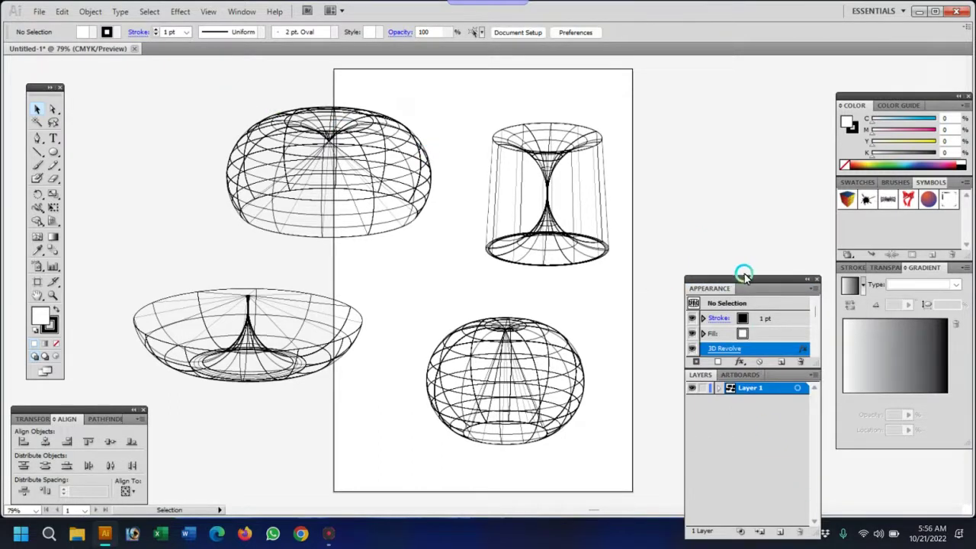
drag(749, 280, 734, 96)
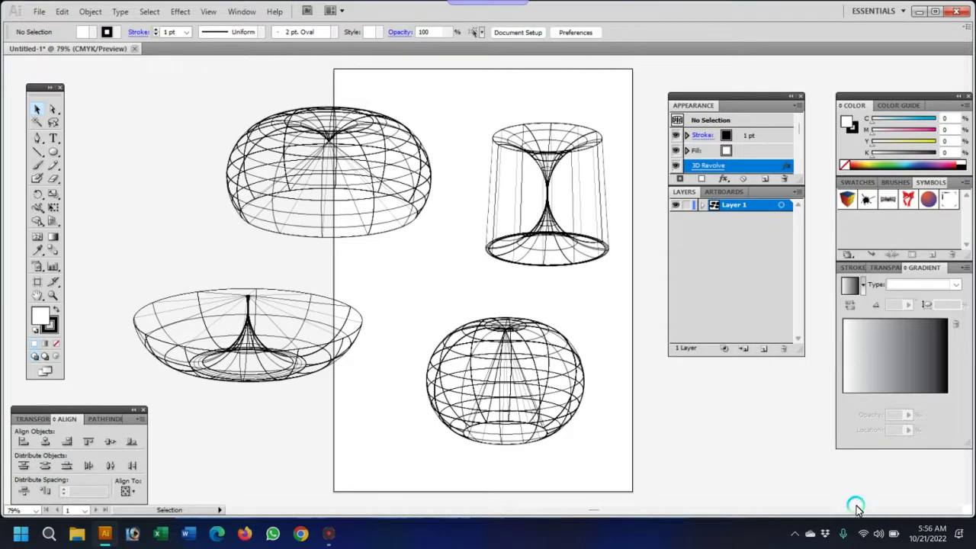
click(794, 533)
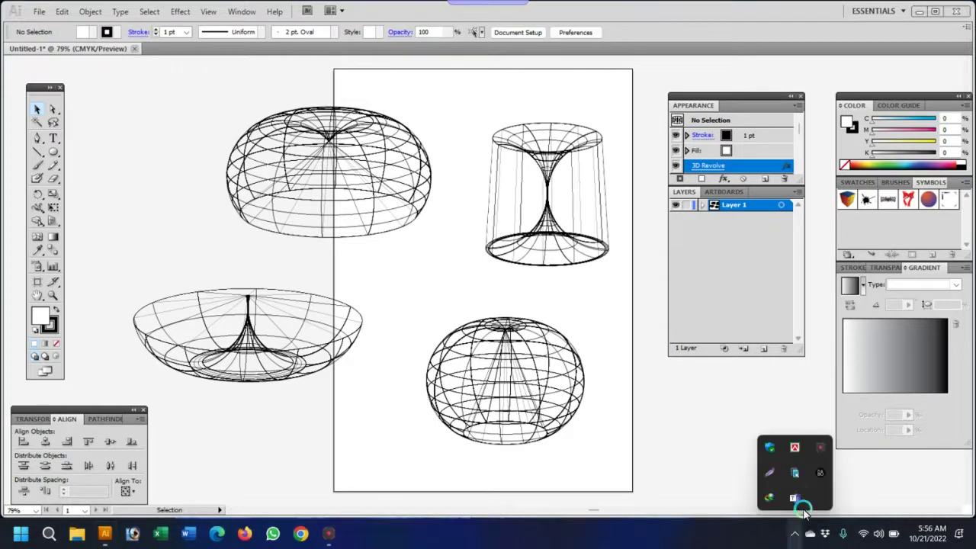
click(820, 449)
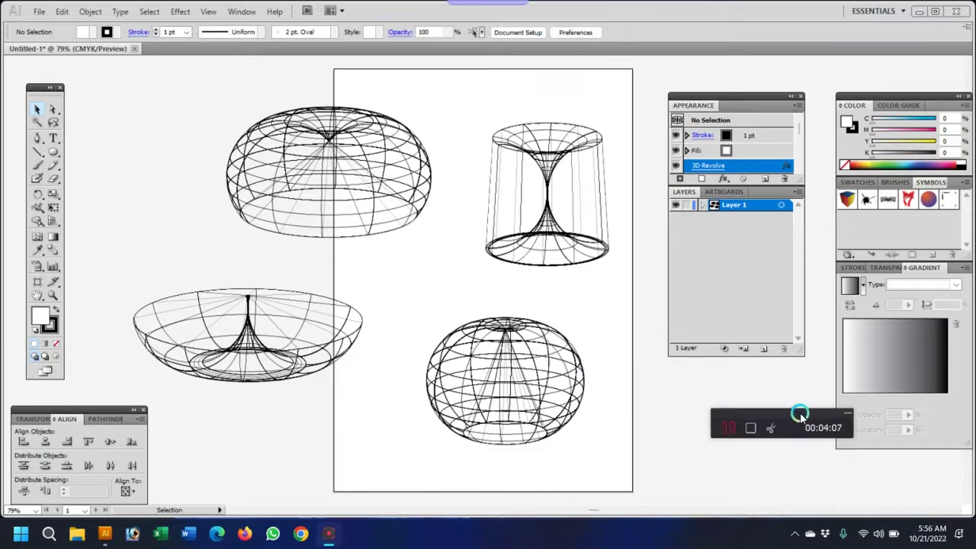
drag(640, 347, 839, 440)
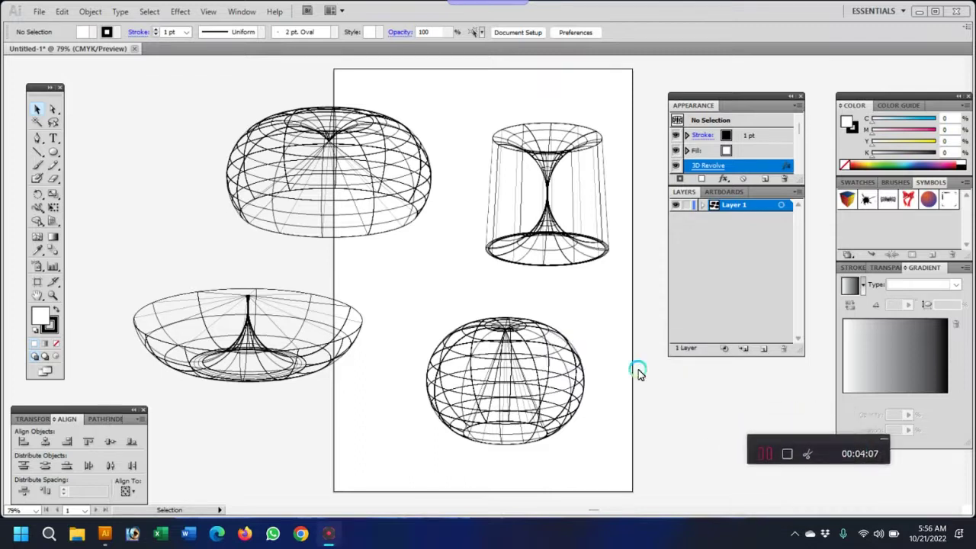
click(356, 149)
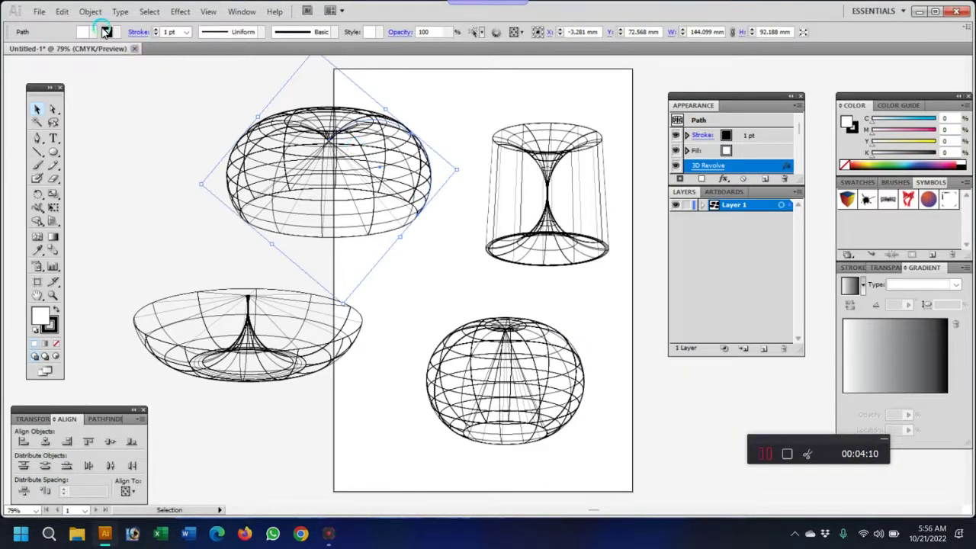
Step: Expand Appearance on the torus, bowl and sphere so they become ordinary wireframe paths
click(90, 12)
click(145, 163)
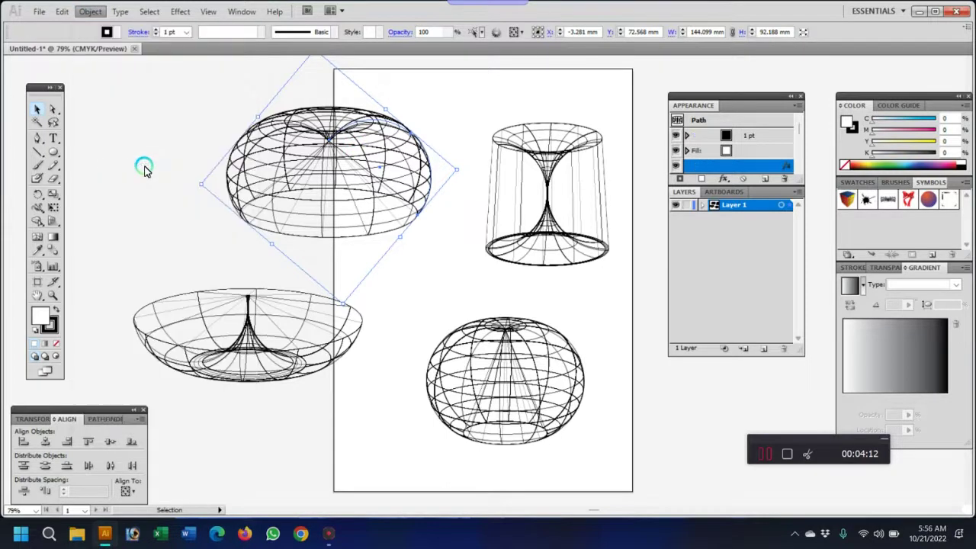
drag(143, 264, 305, 374)
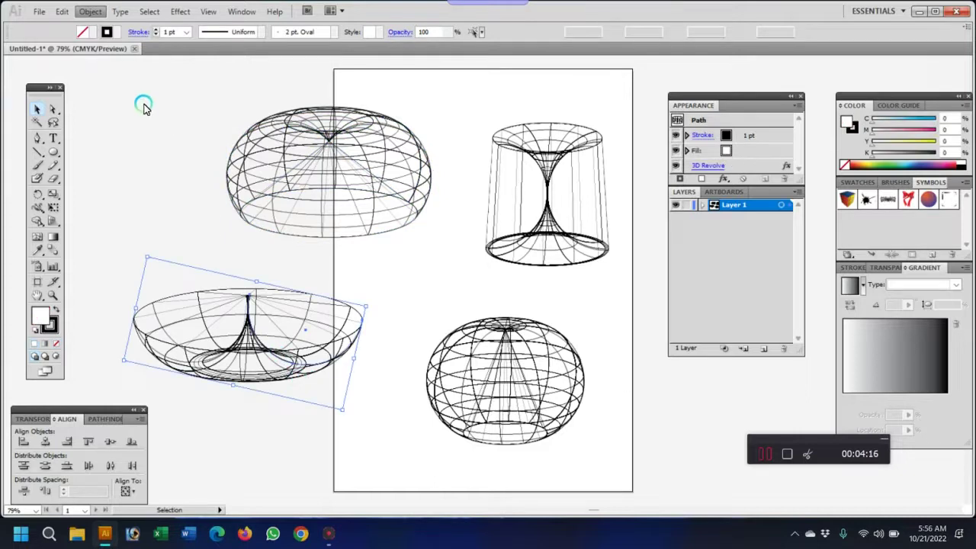
click(85, 11)
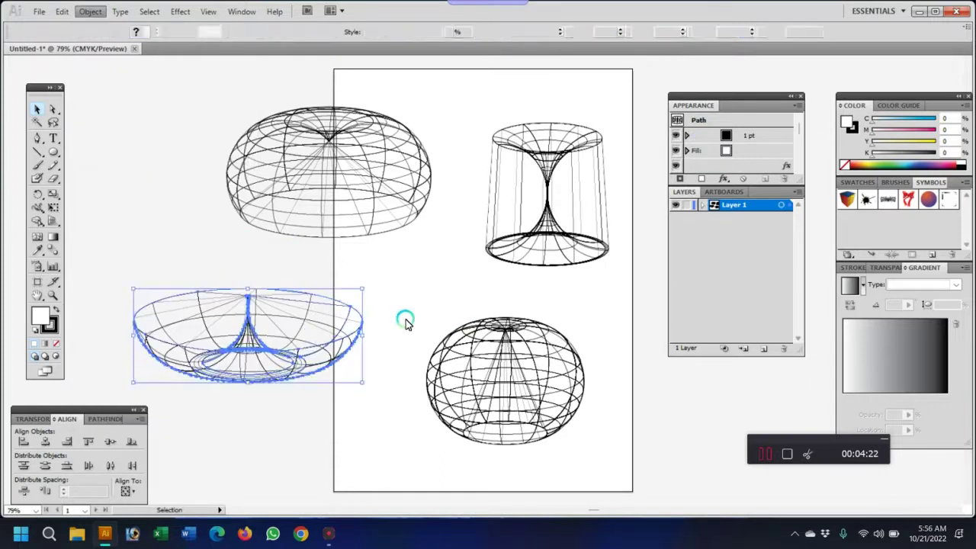
click(571, 428)
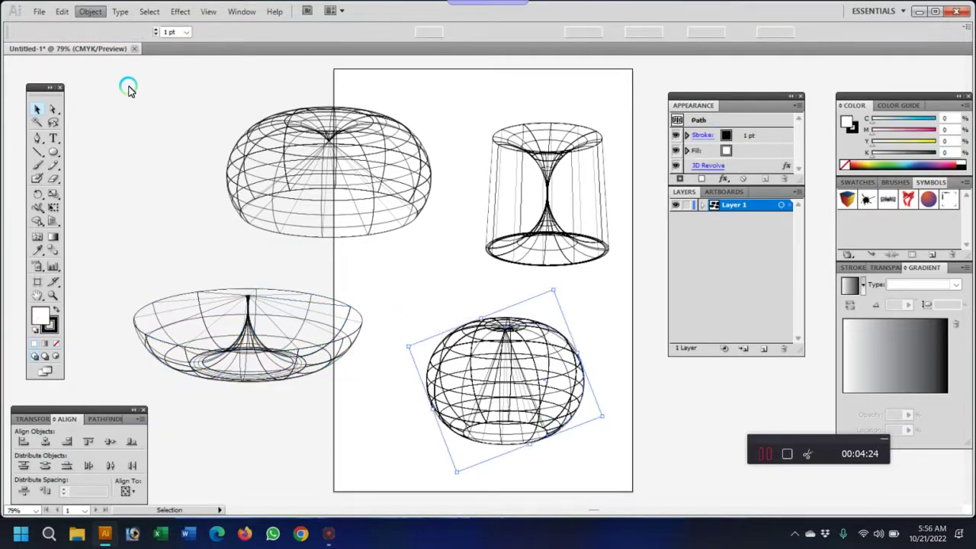
click(86, 11)
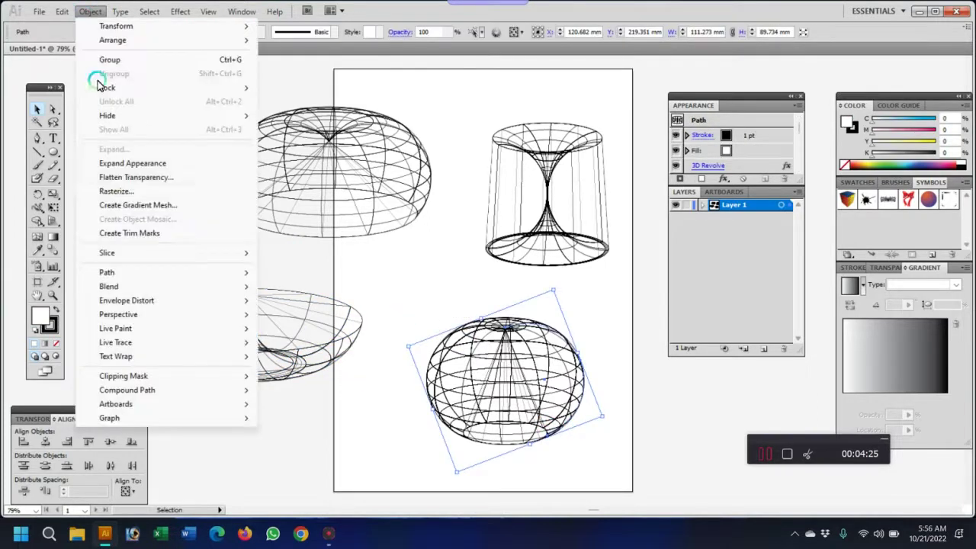
click(145, 163)
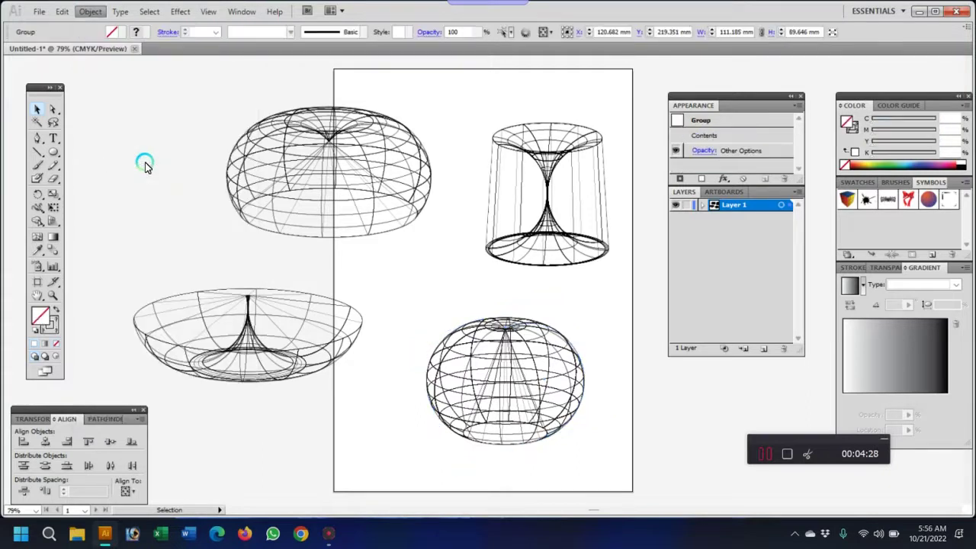
drag(480, 101, 602, 276)
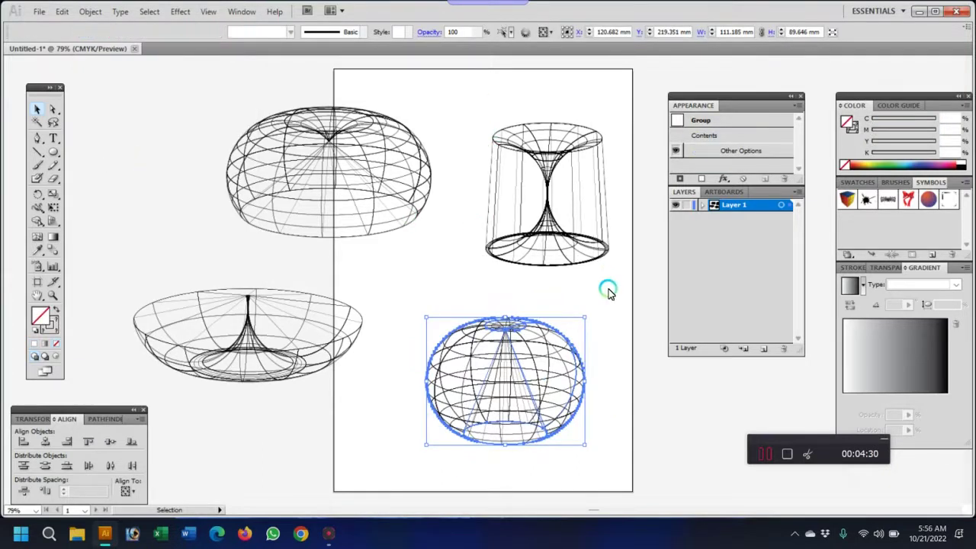
Step: Expand the hourglass's 3D appearance and rotate it 180° upside down
click(90, 11)
click(139, 165)
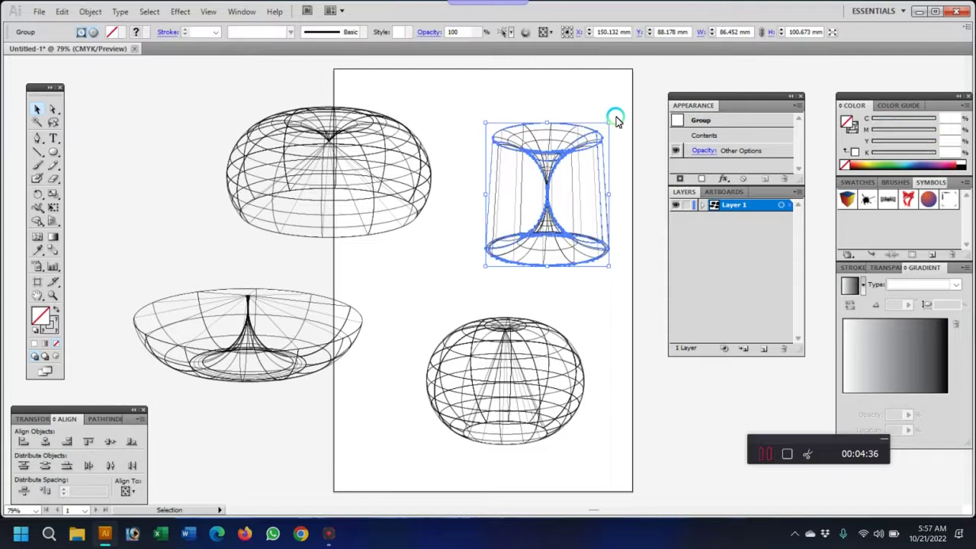
click(612, 122)
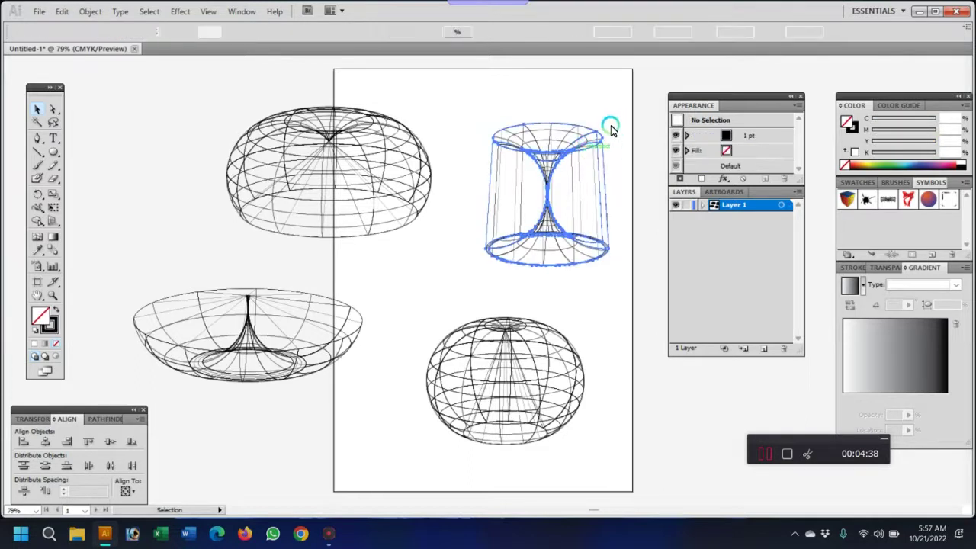
click(614, 126)
drag(624, 158, 485, 266)
click(441, 278)
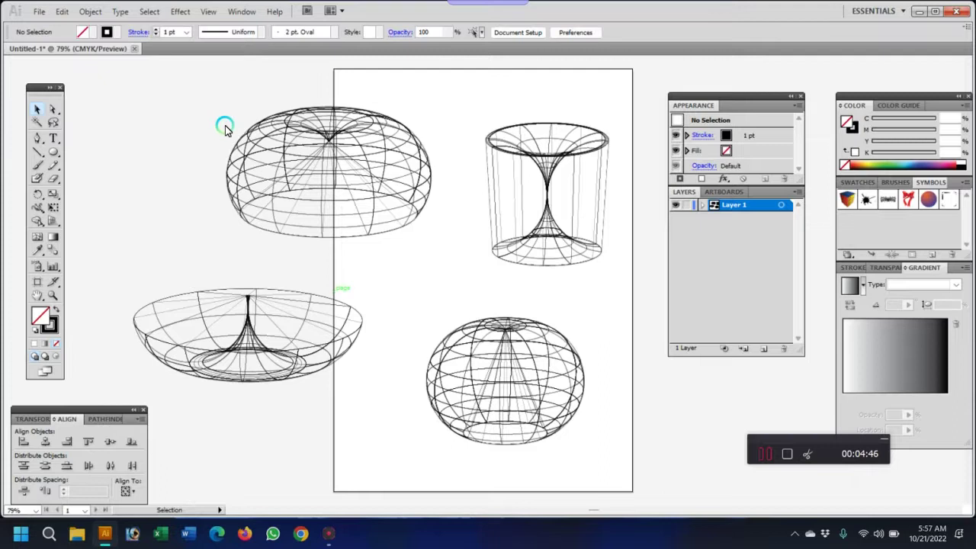
Step: Select the hourglass's outer vertical lines individually with Direct Selection
click(51, 111)
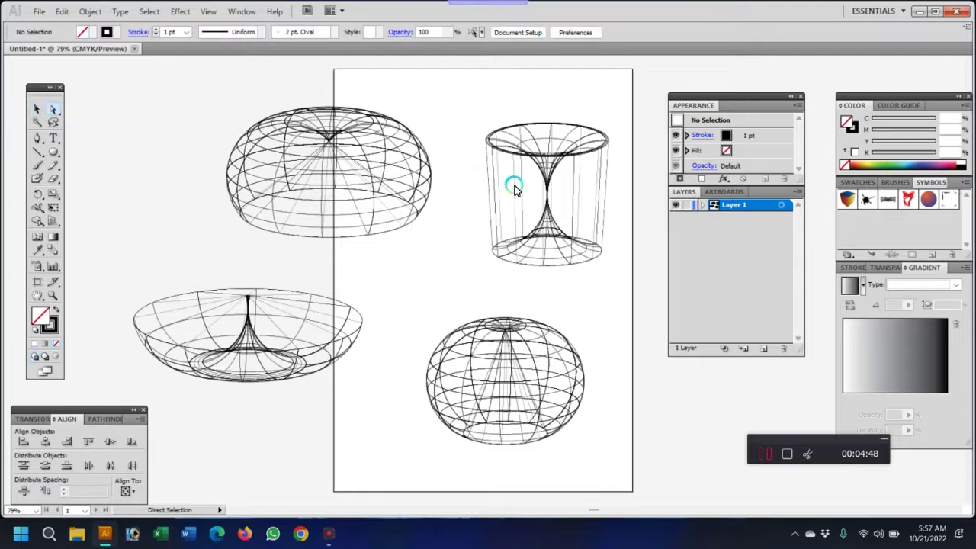
click(482, 239)
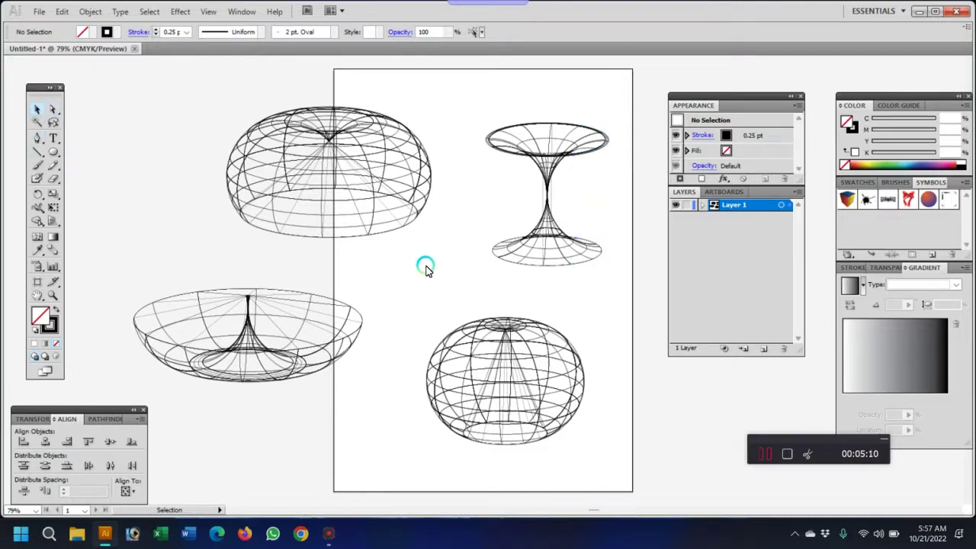
click(54, 111)
click(554, 196)
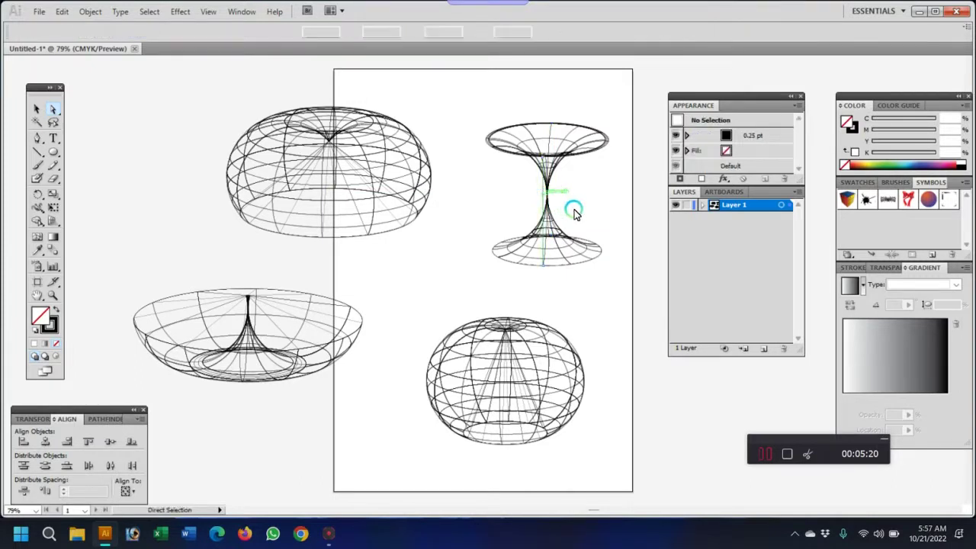
click(104, 87)
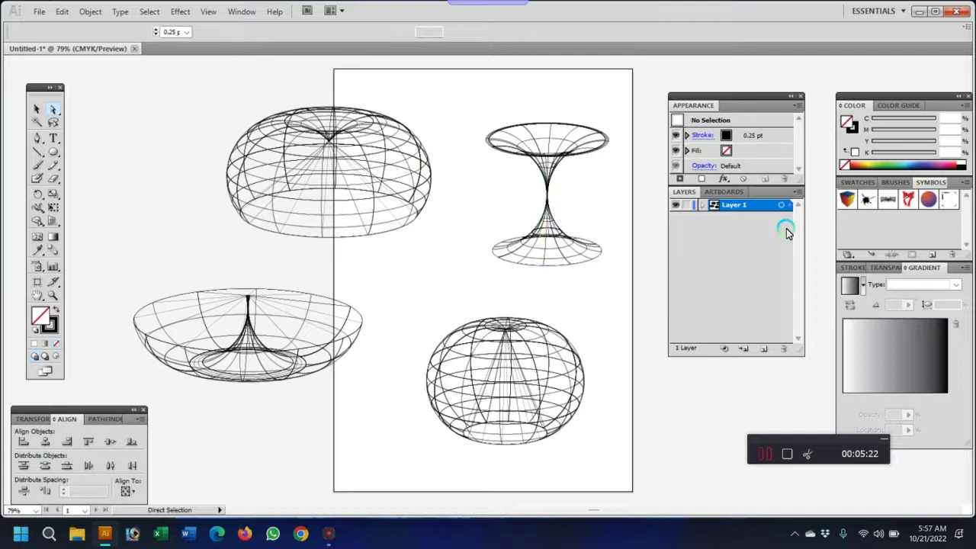
click(35, 113)
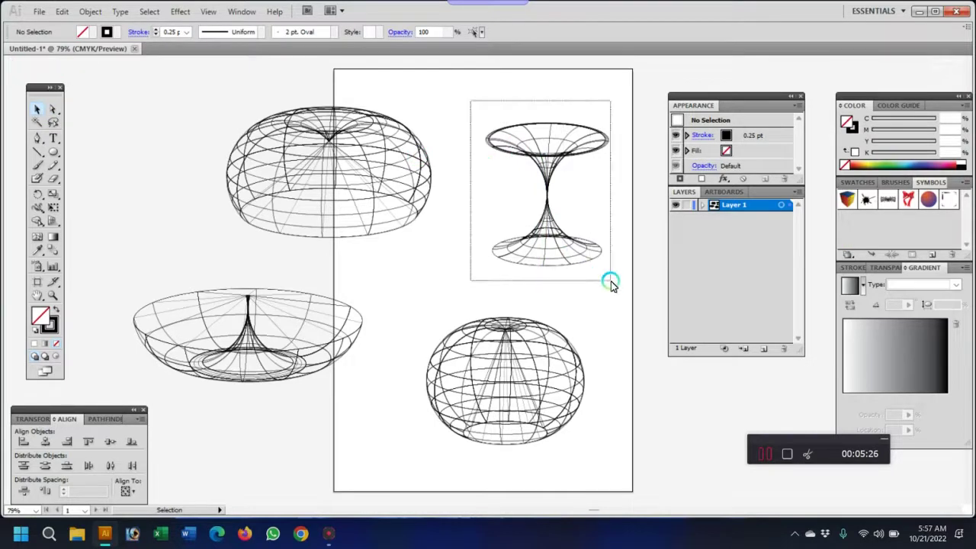
Step: Give the hourglass wireframe no fill and a pink stroke
drag(470, 99, 620, 291)
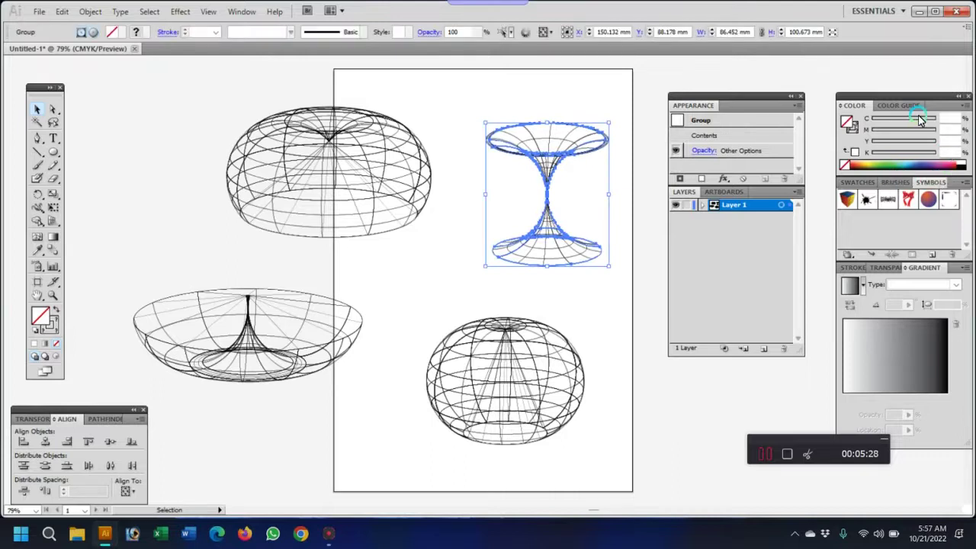
click(896, 105)
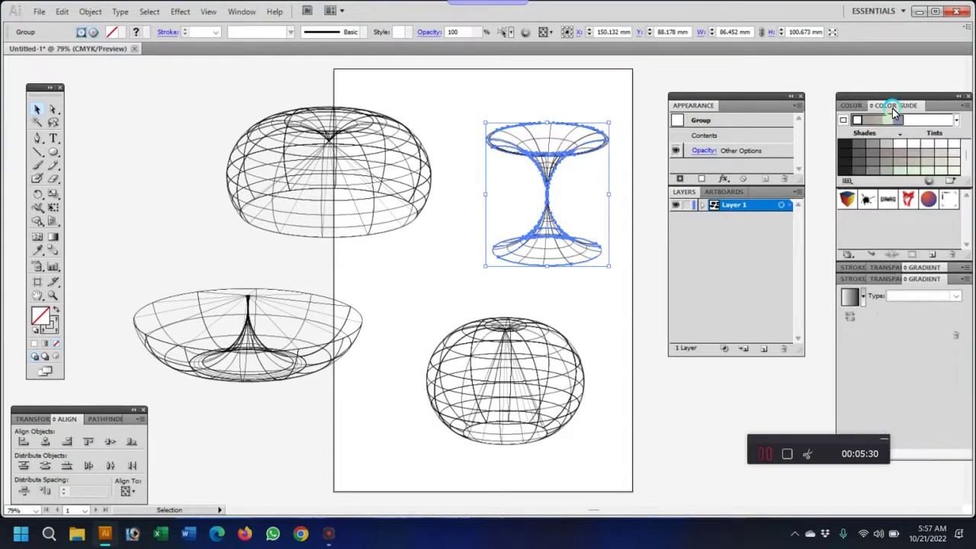
click(854, 105)
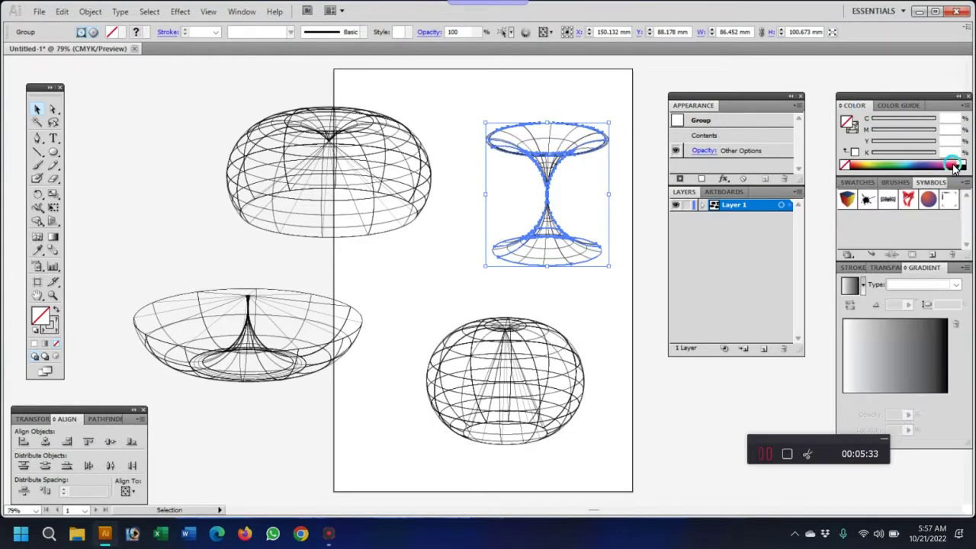
click(936, 142)
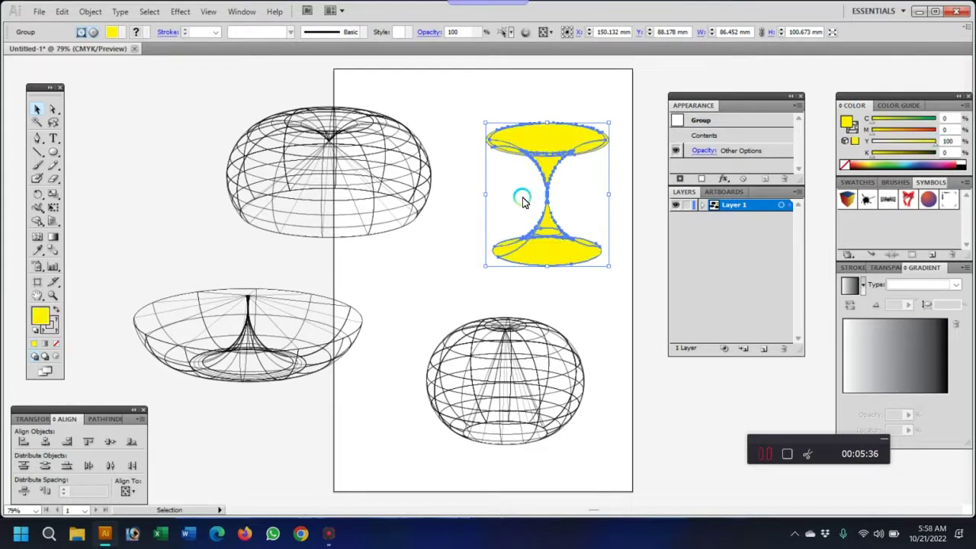
key(slash)
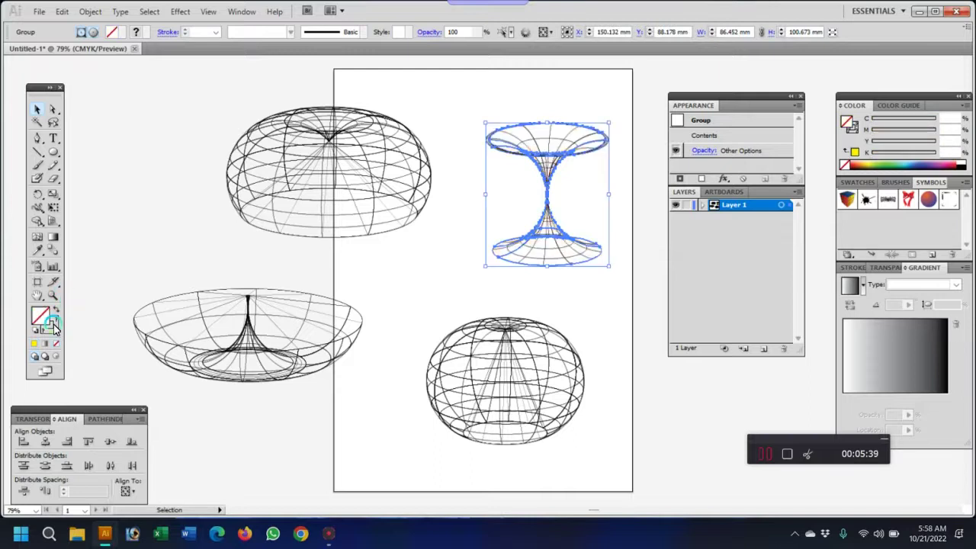
click(955, 165)
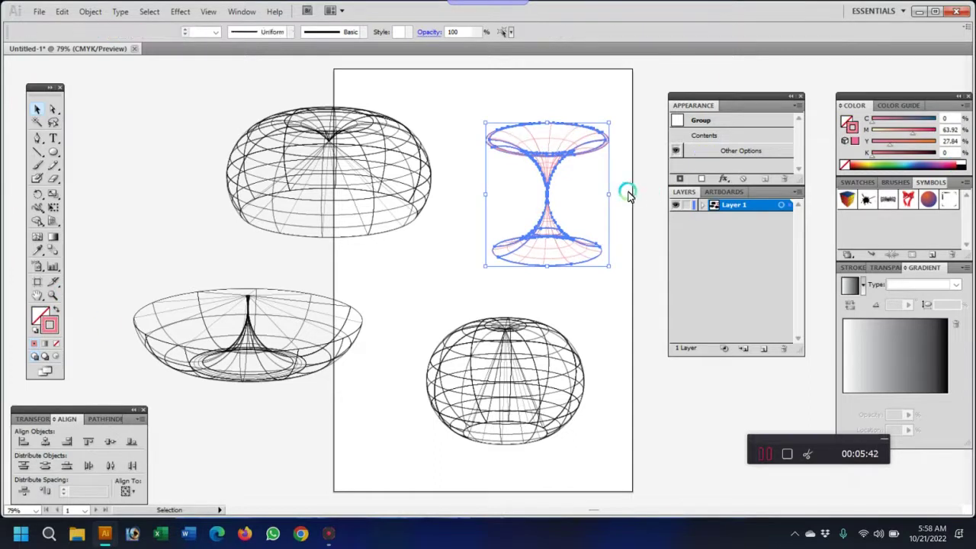
click(602, 295)
Step: Rotate the bottom-right sphere roughly upside down
drag(408, 317, 599, 463)
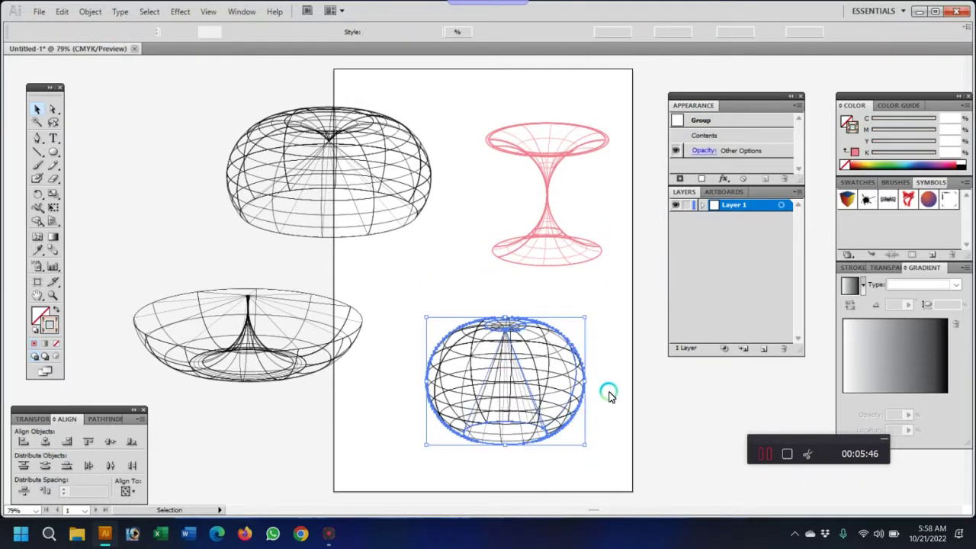
mouse_move(589, 315)
mouse_down()
mouse_move(446, 418)
mouse_move(468, 427)
mouse_up()
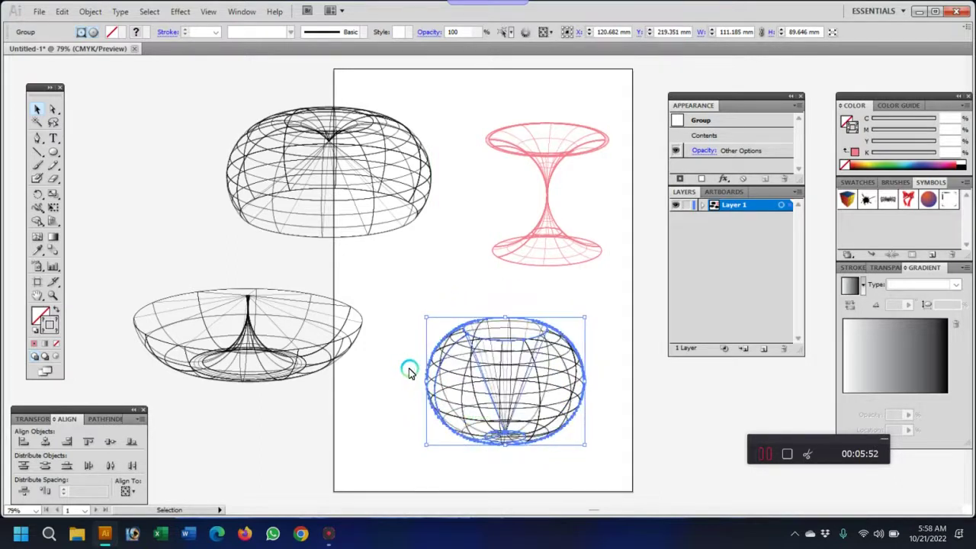
click(410, 351)
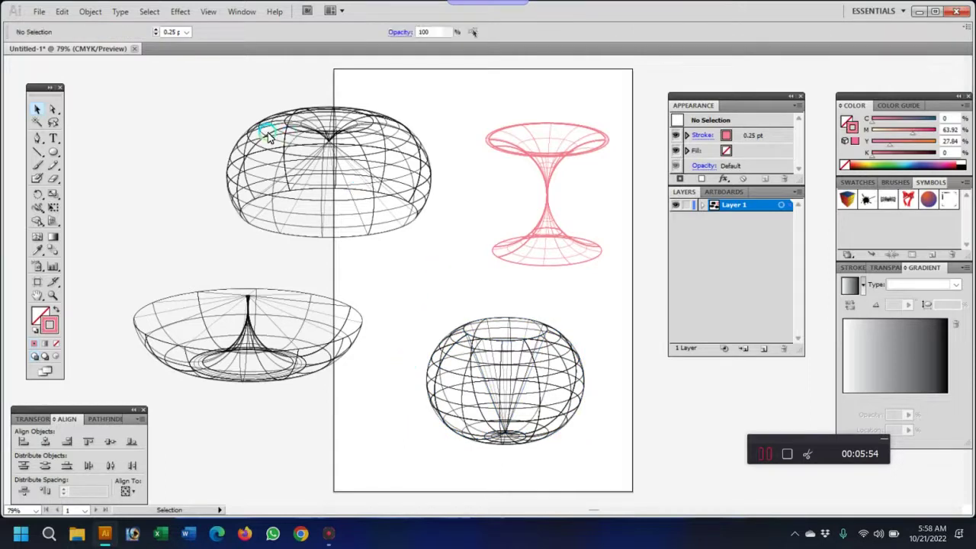
Step: Flip the top-left torus over like a bowl using its bounding box
drag(229, 98, 421, 255)
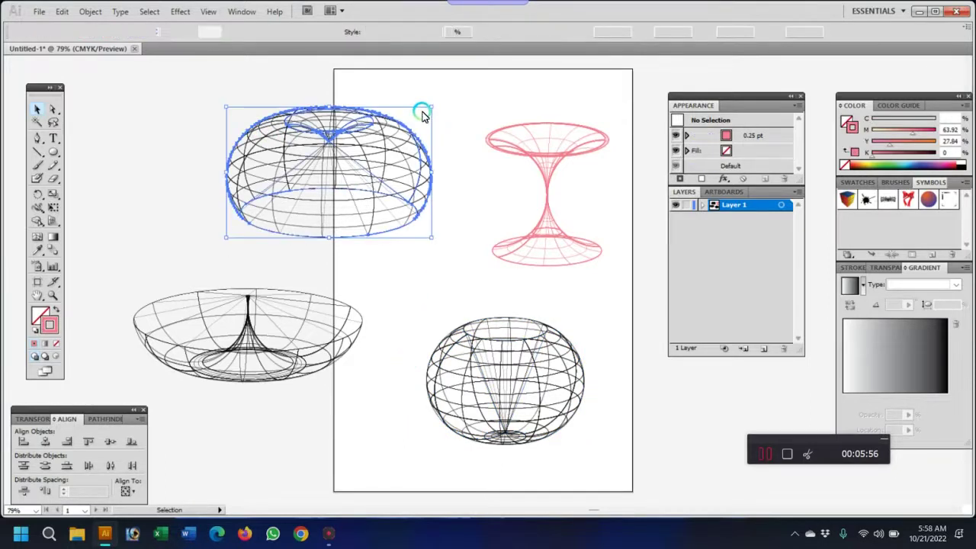
drag(444, 122, 264, 211)
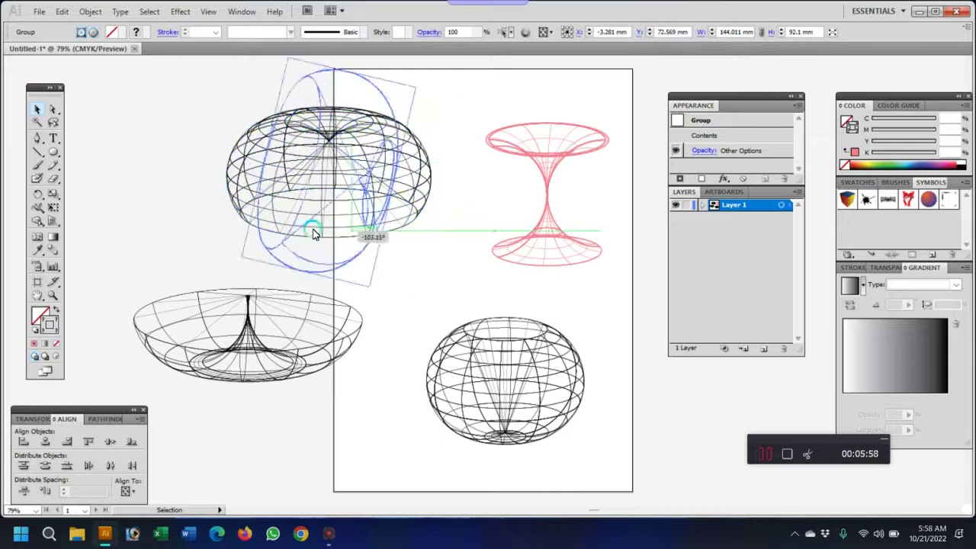
click(362, 284)
Step: Move the lower-left bowl to the right, beside the globe
drag(131, 255, 370, 404)
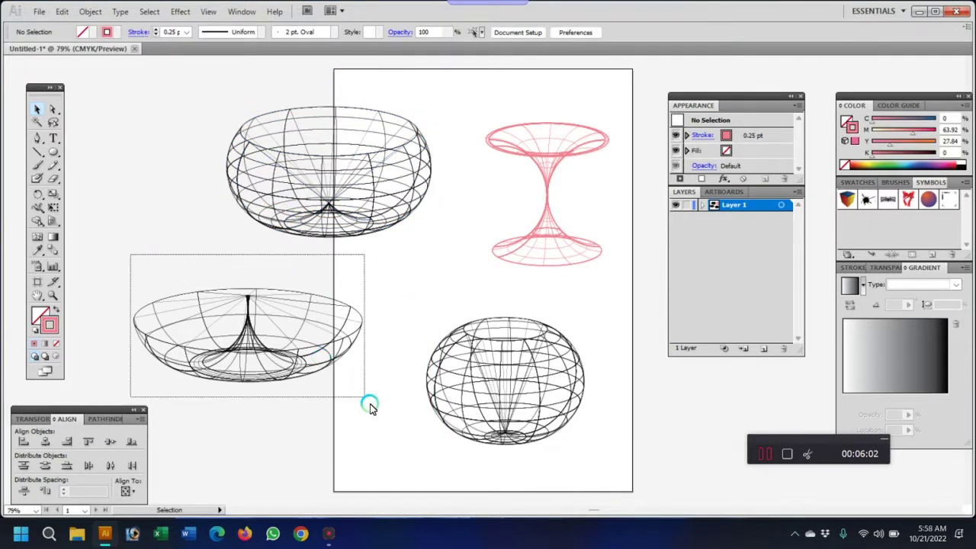
mouse_move(249, 303)
mouse_down()
mouse_move(395, 292)
mouse_move(438, 276)
mouse_up()
click(211, 265)
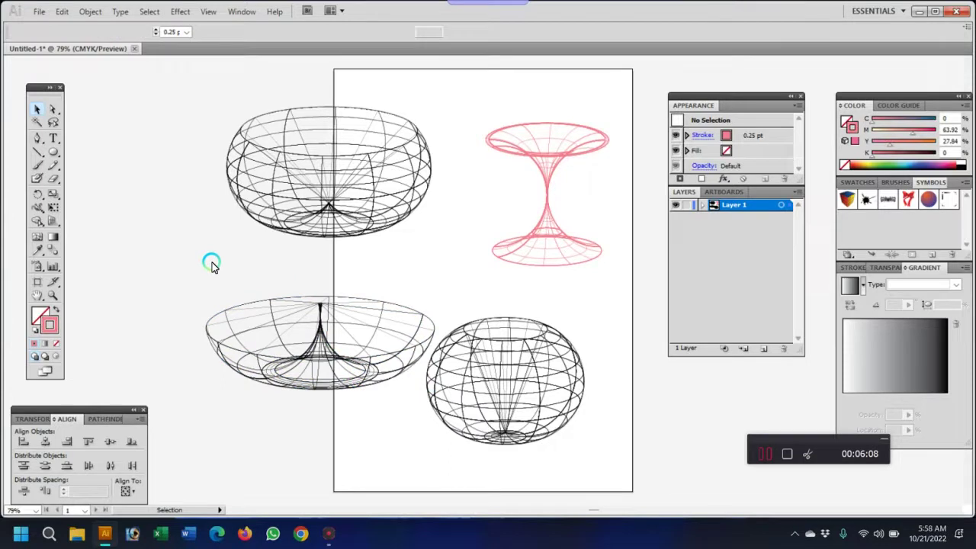
Step: Scale all four wireframe shapes down together from a corner handle
drag(211, 277, 387, 397)
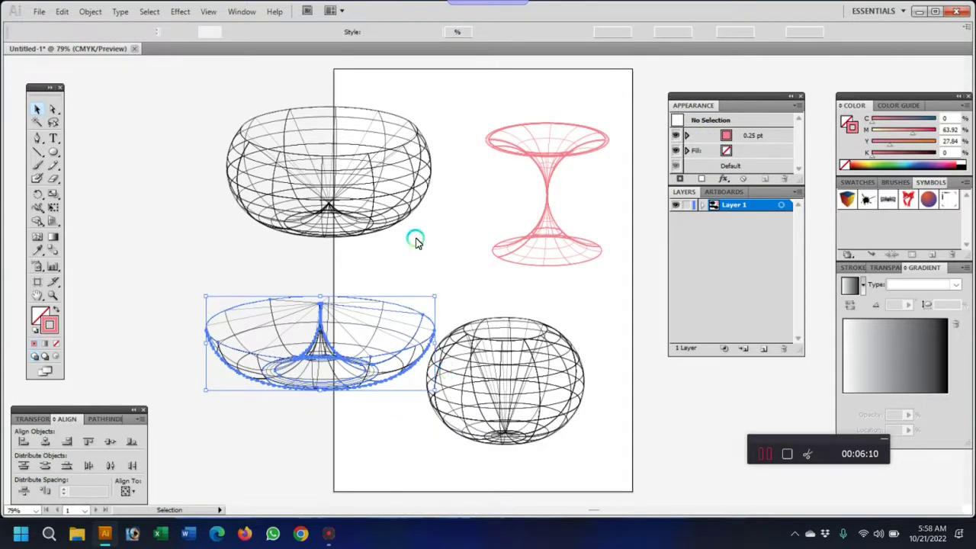
drag(196, 88, 622, 468)
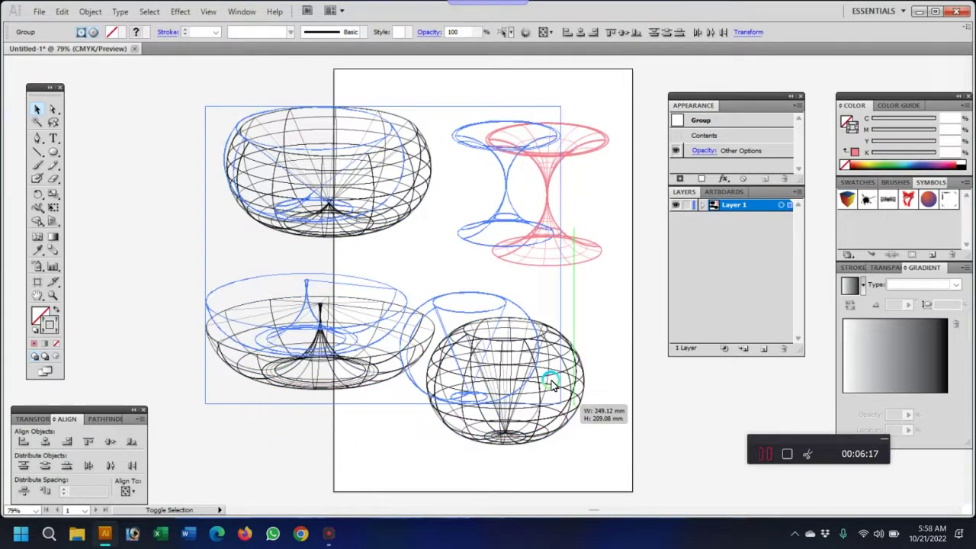
drag(607, 444, 576, 346)
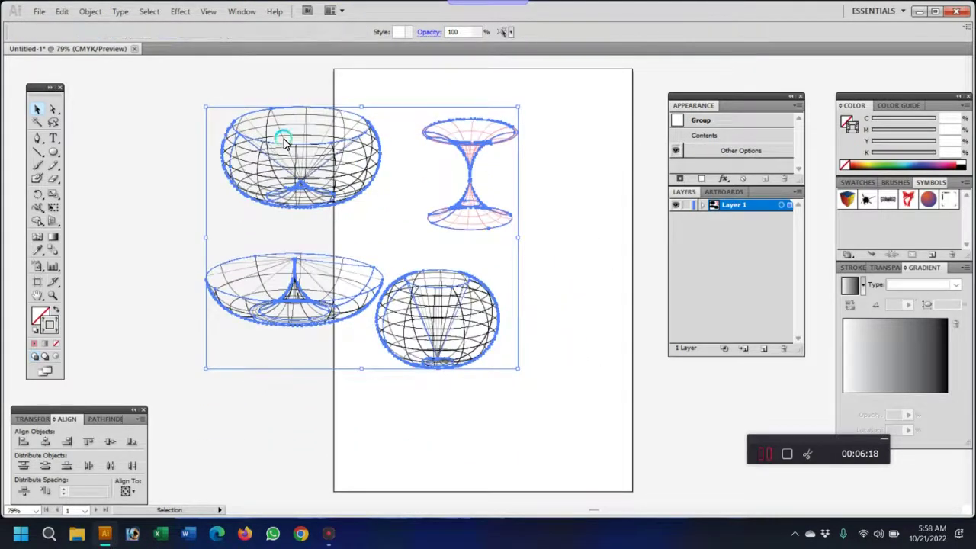
click(227, 120)
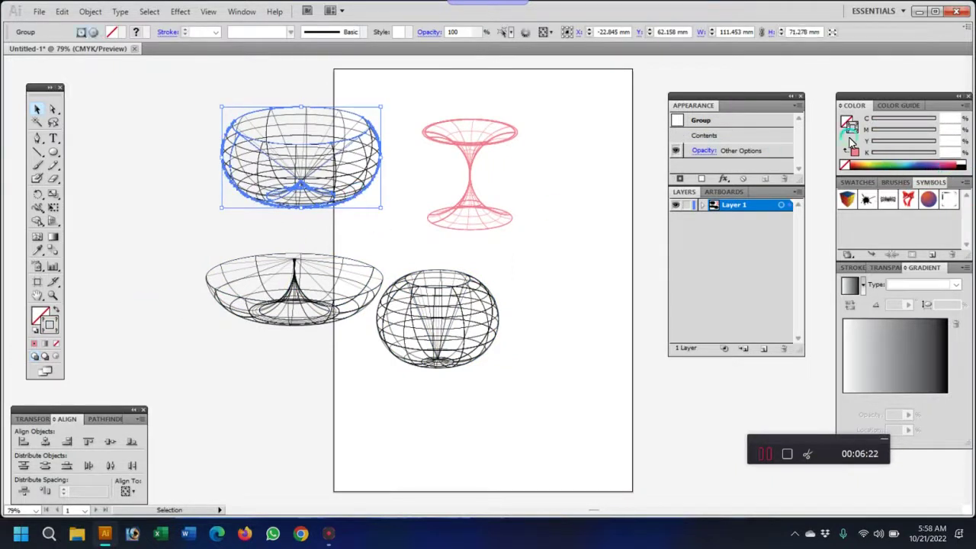
Step: Give the top-left torus a red stroke, using Magenta 100
click(516, 207)
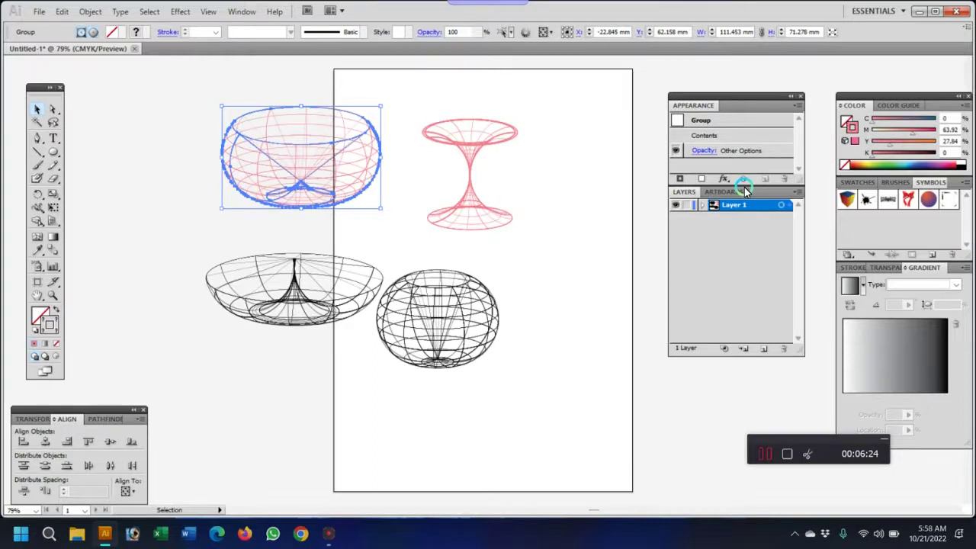
click(925, 144)
click(532, 246)
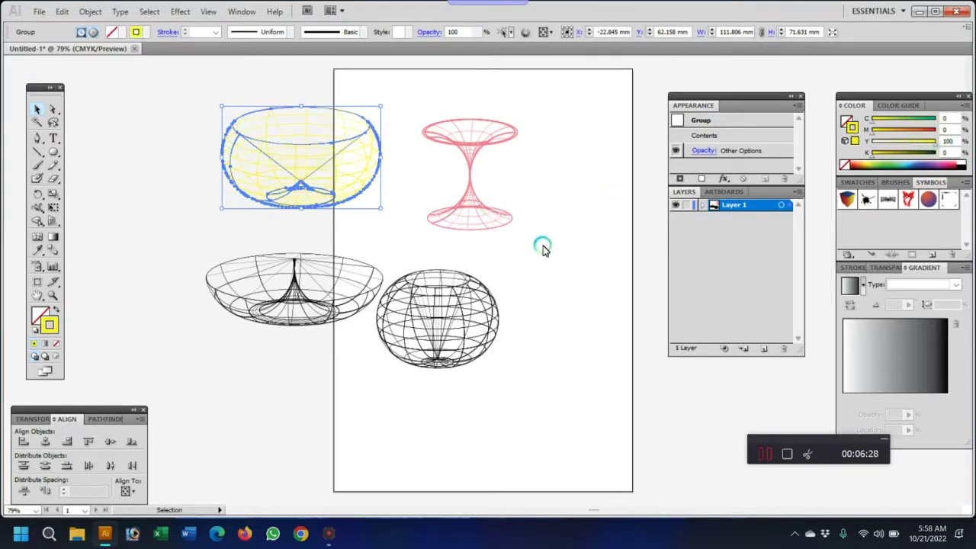
click(212, 103)
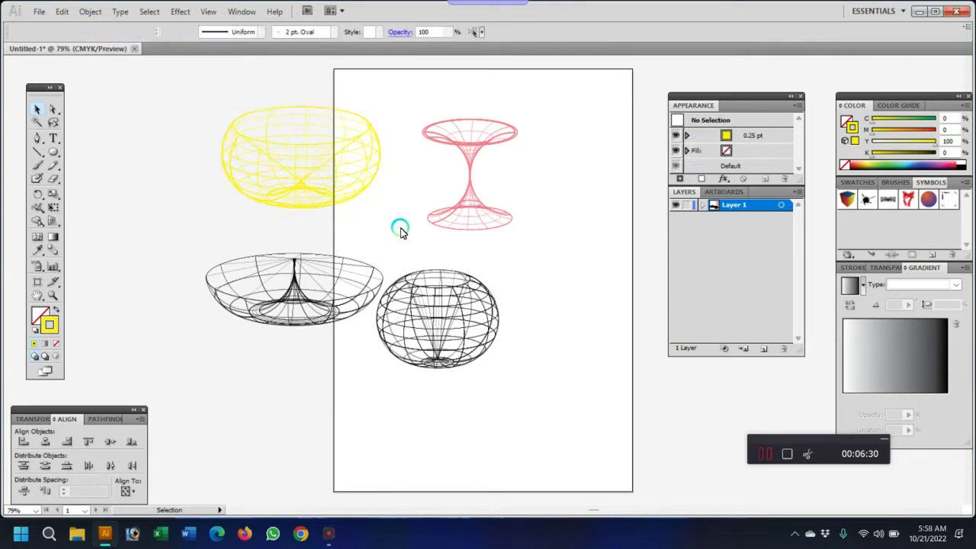
click(347, 183)
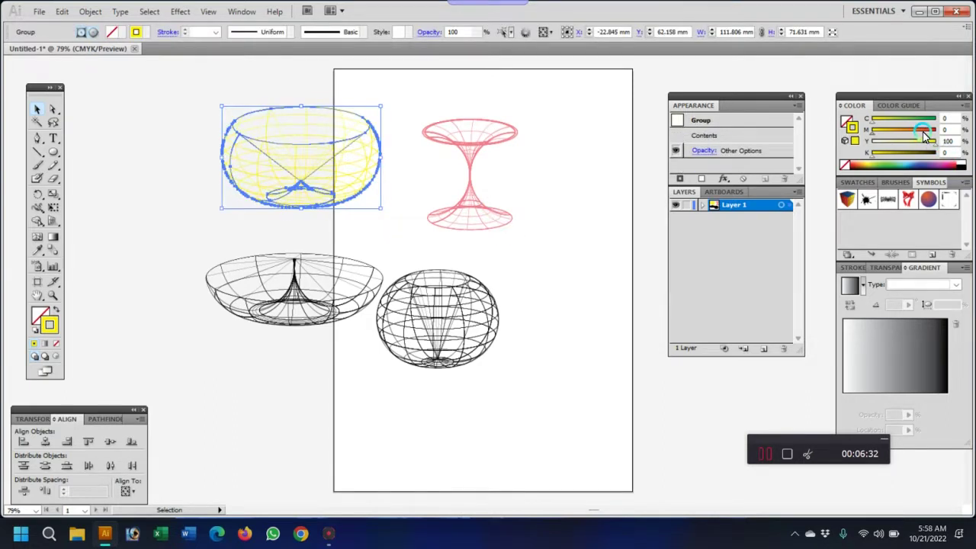
drag(924, 135, 936, 135)
Step: Stroke the lower bowl and the wireframe sphere blue from the spectrum bar
drag(177, 251, 370, 345)
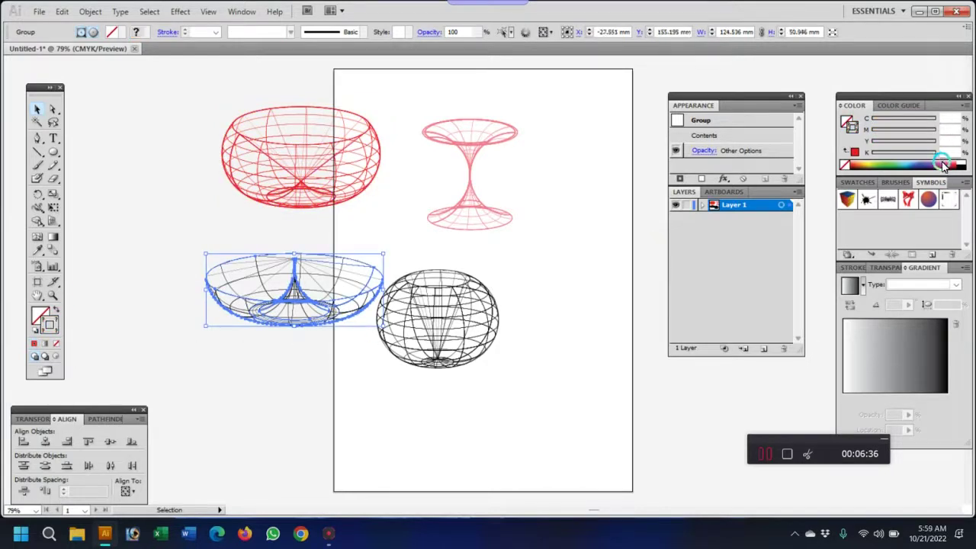
click(914, 166)
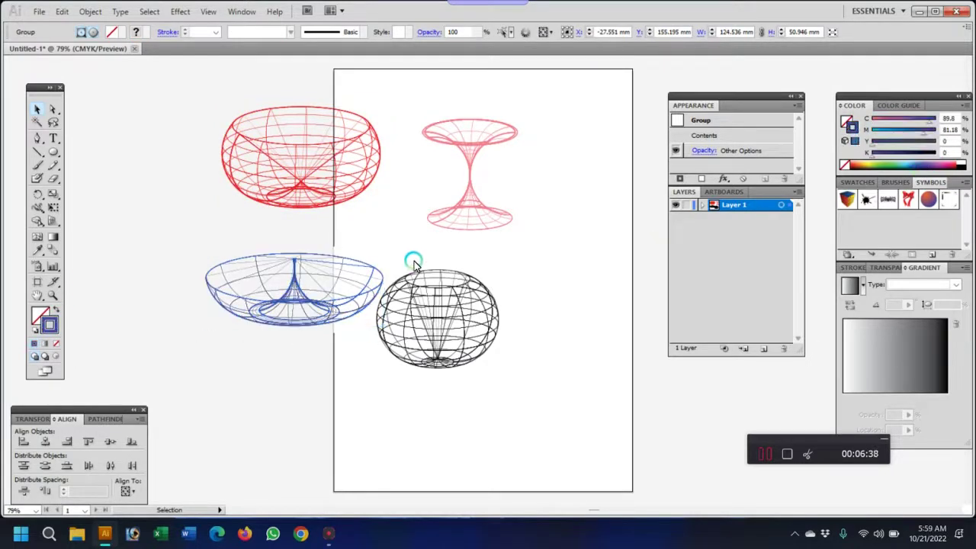
drag(412, 264, 557, 385)
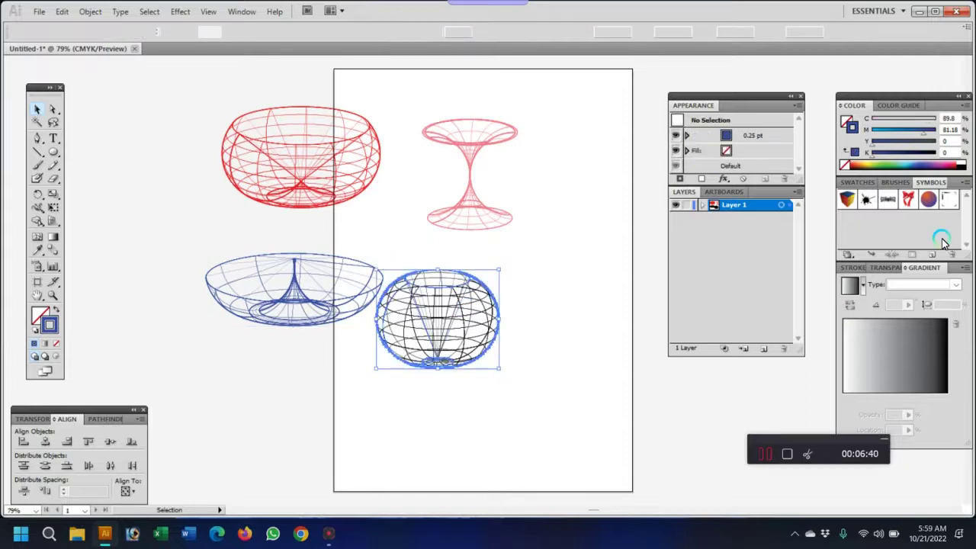
click(921, 166)
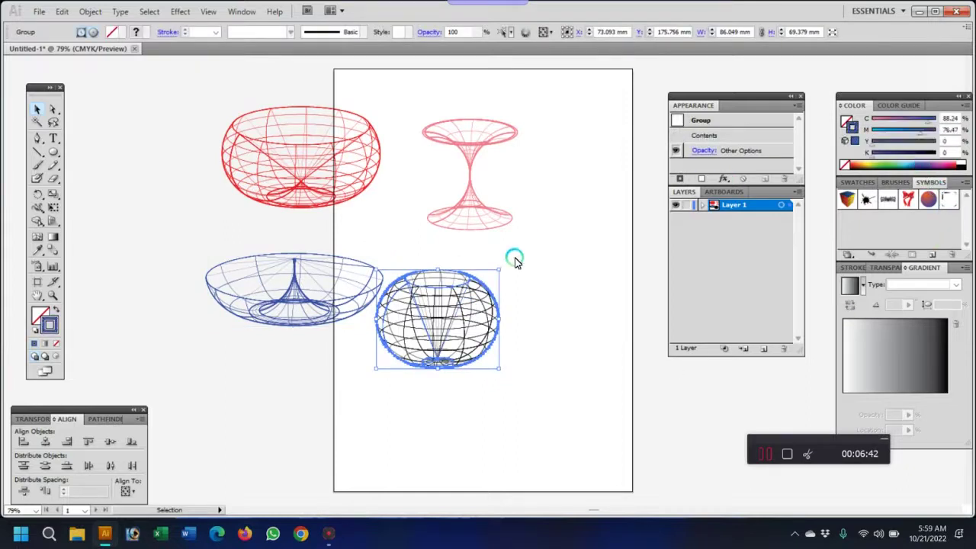
click(575, 284)
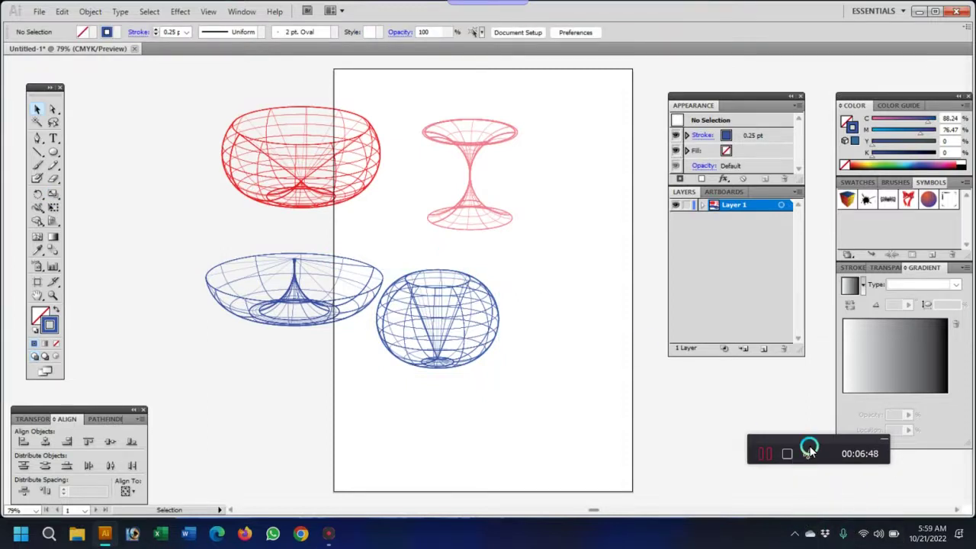
drag(818, 439, 861, 450)
key(a)
key(ctrl+1)
click(437, 233)
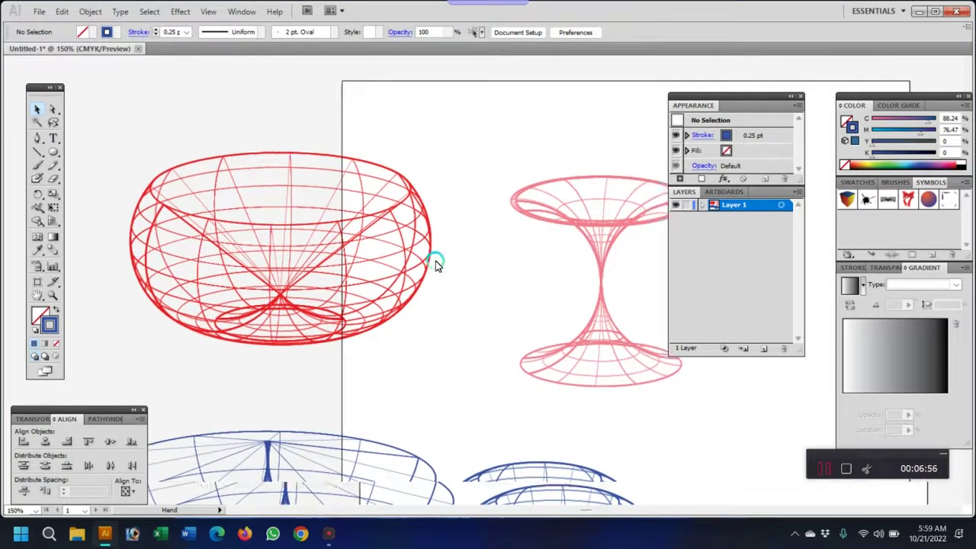
drag(511, 336, 482, 272)
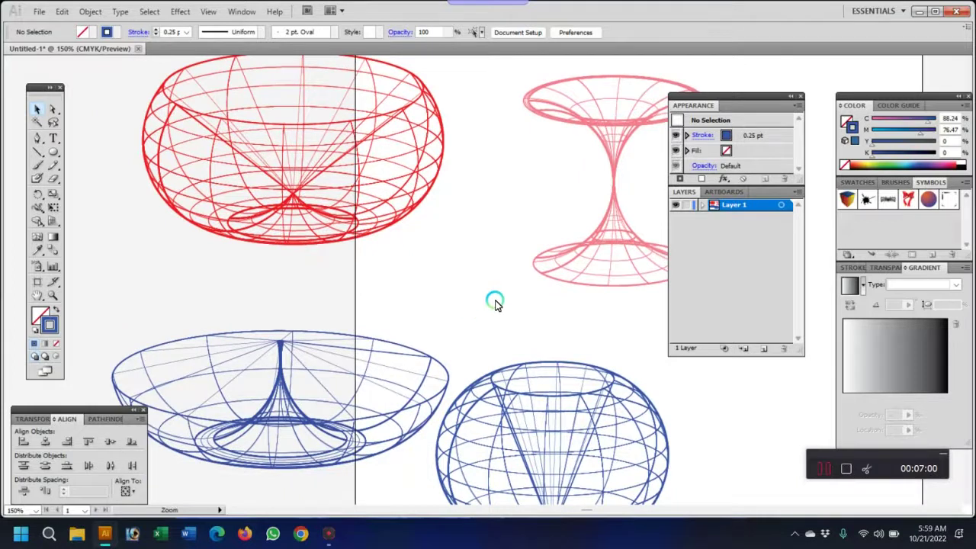
key(ctrl+minus)
key(ctrl+minus)
key(z)
Step: Rotate the pink hourglass group 90° so it lies horizontally
click(552, 293)
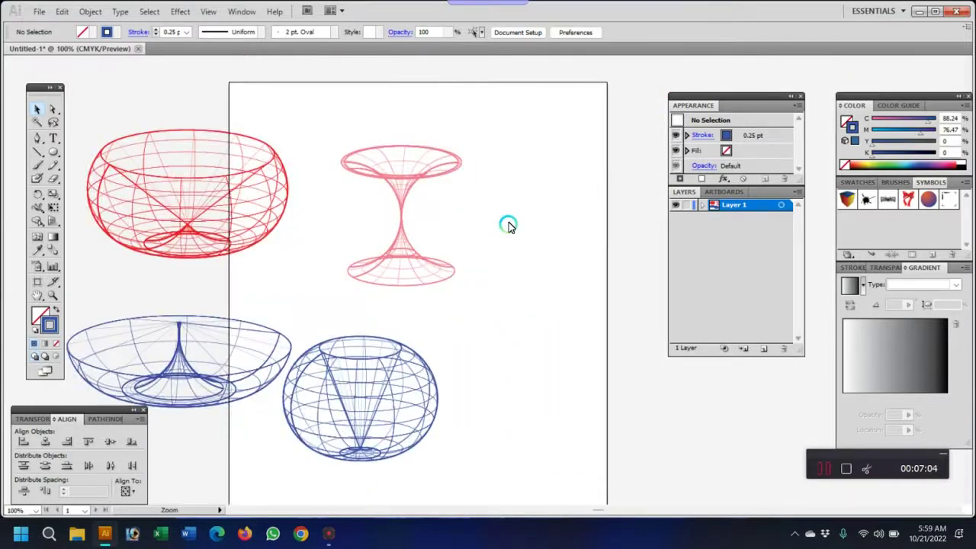
click(460, 161)
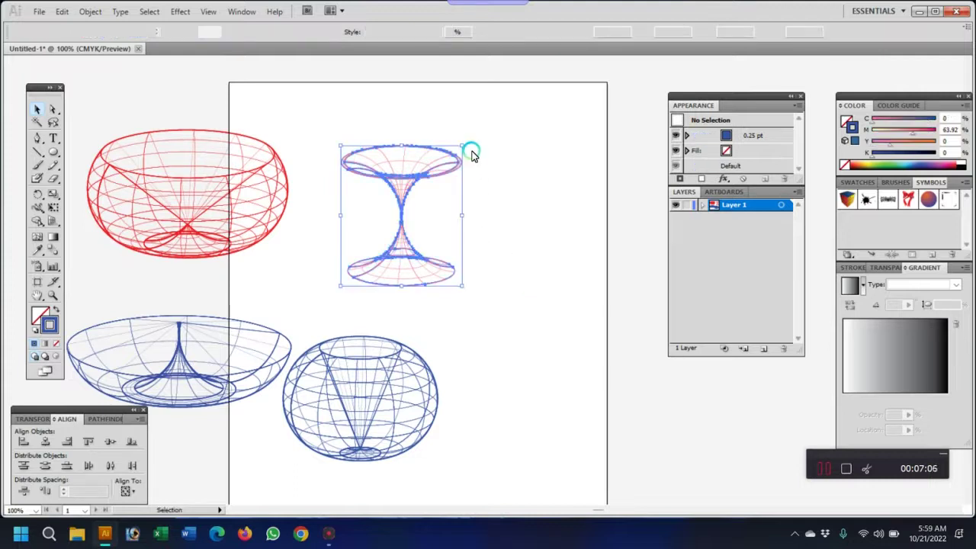
mouse_move(465, 140)
mouse_down()
mouse_move(489, 194)
mouse_move(473, 311)
mouse_move(488, 302)
mouse_up()
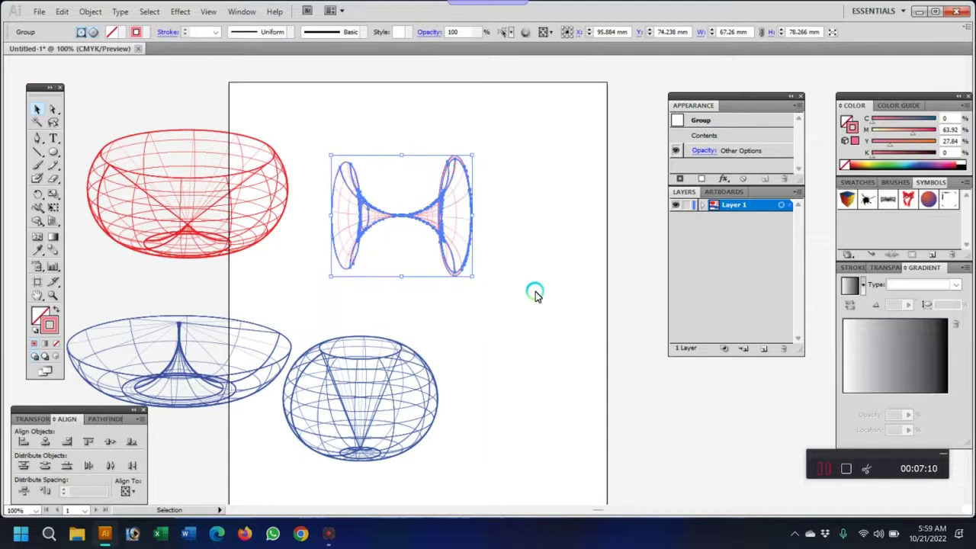
click(542, 294)
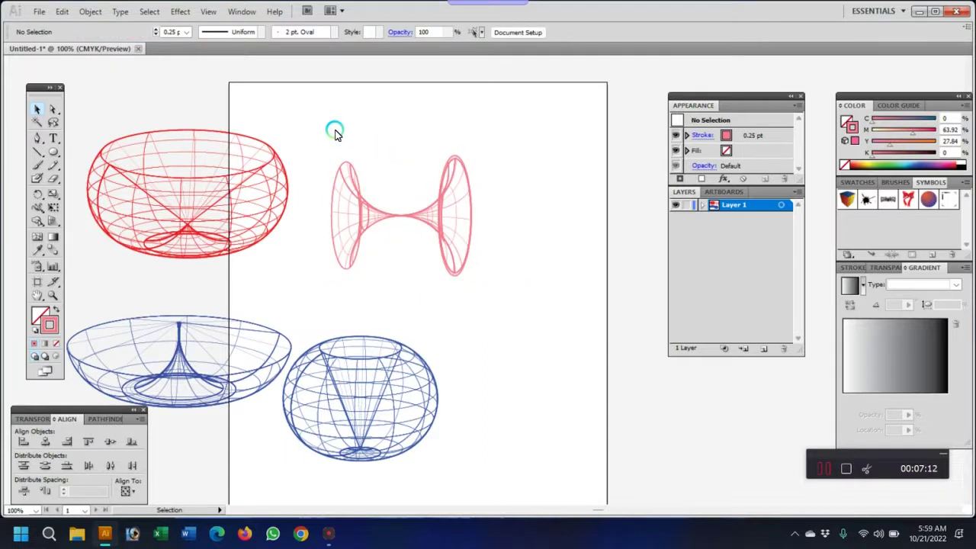
click(410, 219)
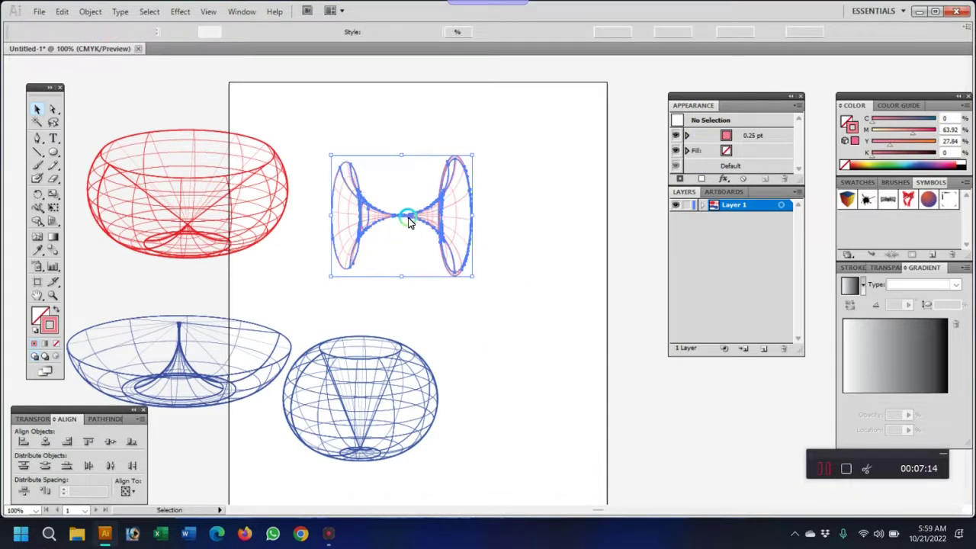
Step: Place the sideways hourglass and red torus side by side as the top row
drag(410, 220, 533, 200)
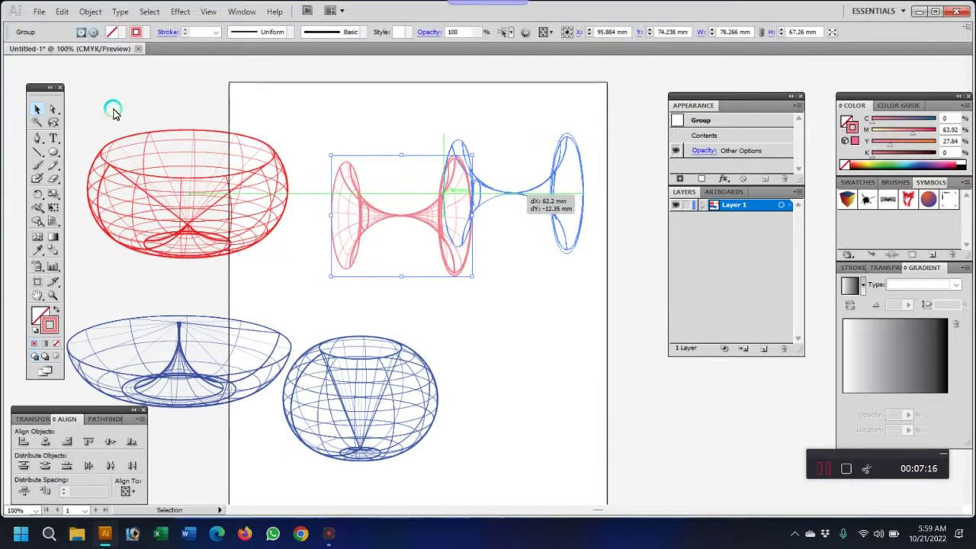
drag(91, 111, 321, 282)
drag(193, 233, 333, 237)
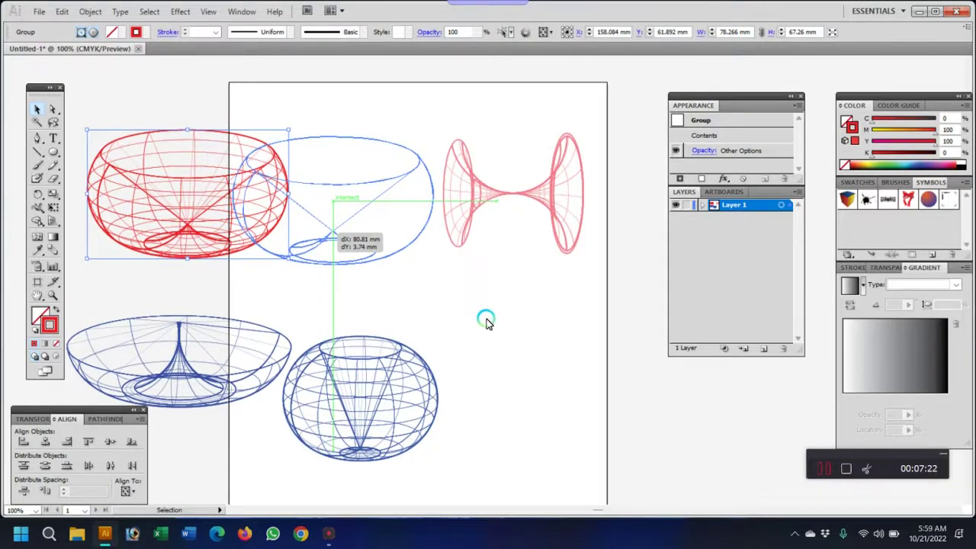
click(200, 116)
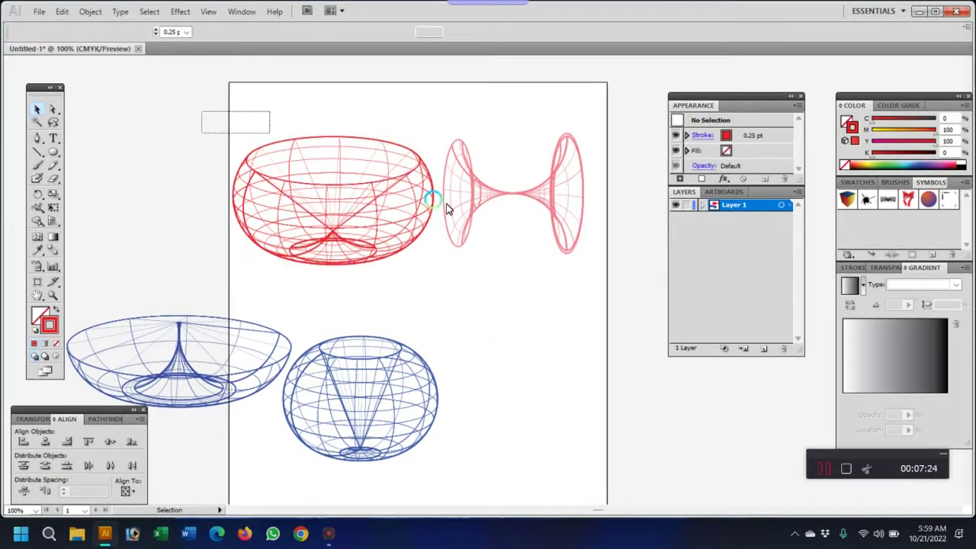
drag(202, 110, 630, 266)
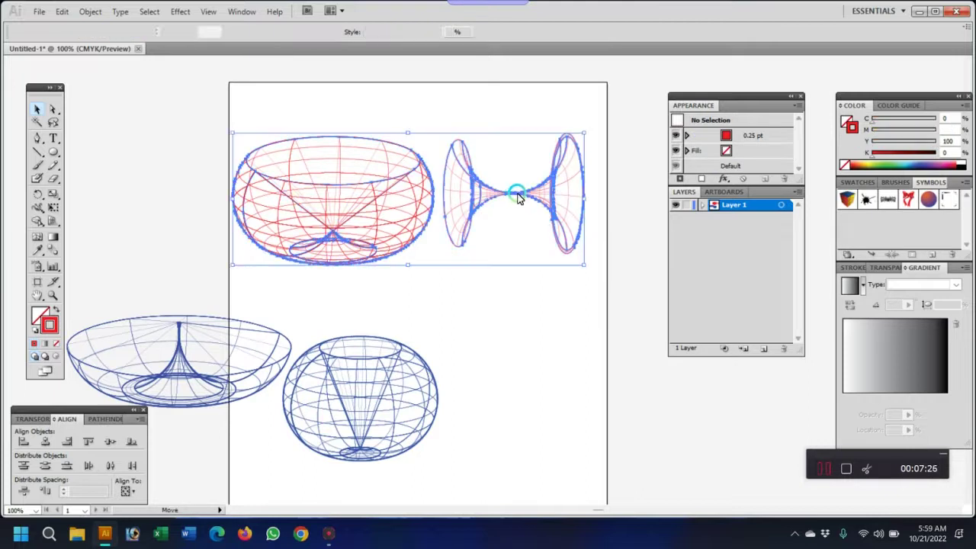
drag(518, 196, 526, 194)
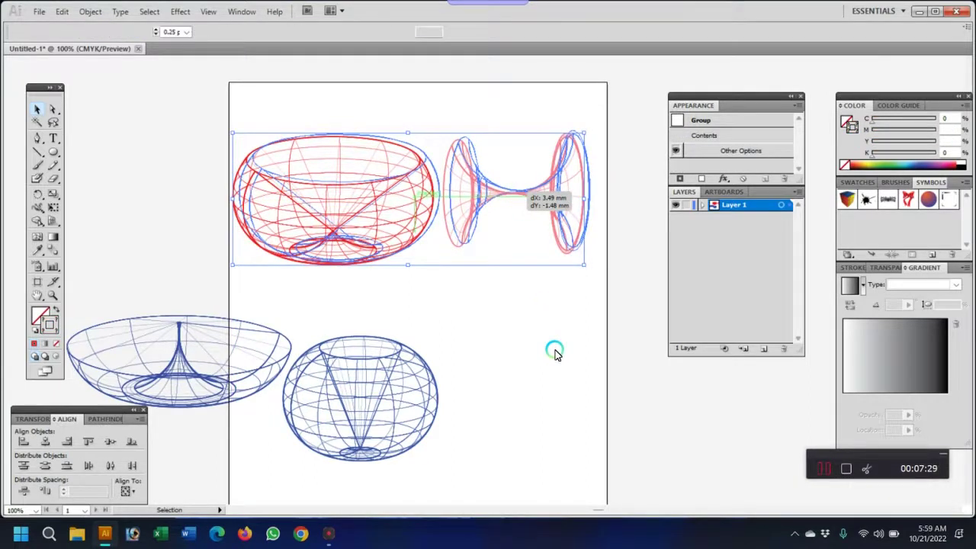
Step: Move the blue sphere right, directly under the hourglass
scroll(555, 351, down, 1)
click(529, 329)
mouse_move(302, 267)
mouse_down()
mouse_move(448, 418)
mouse_move(432, 414)
mouse_up()
mouse_move(366, 356)
mouse_down()
mouse_move(520, 316)
mouse_move(526, 305)
mouse_up()
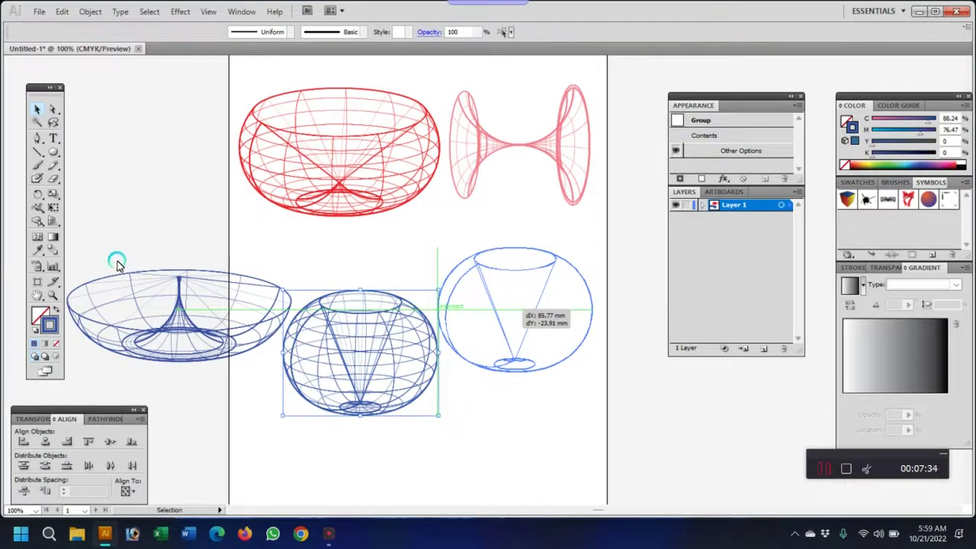
Step: Move the blue bowl onto the page under the torus and shrink it slightly
drag(87, 251, 283, 399)
drag(180, 297, 228, 308)
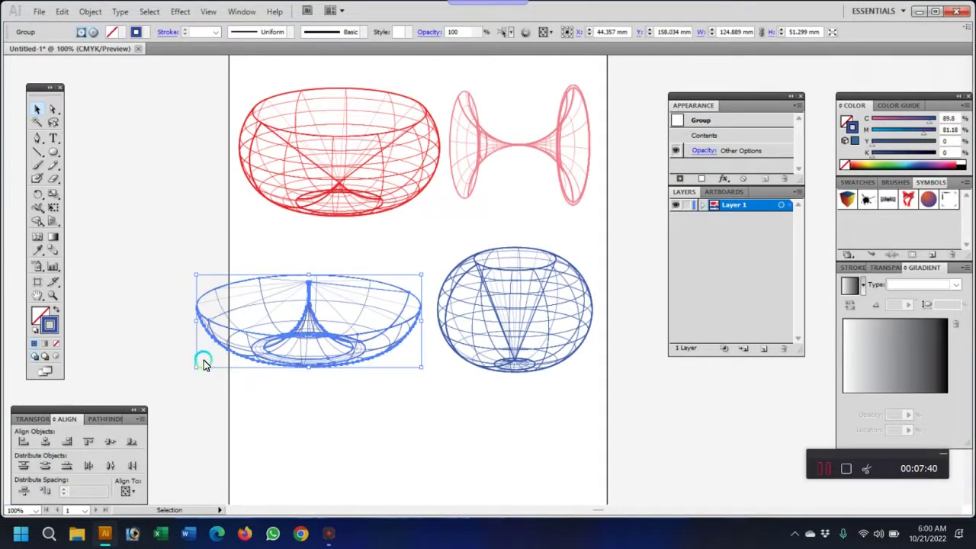
drag(197, 369, 239, 353)
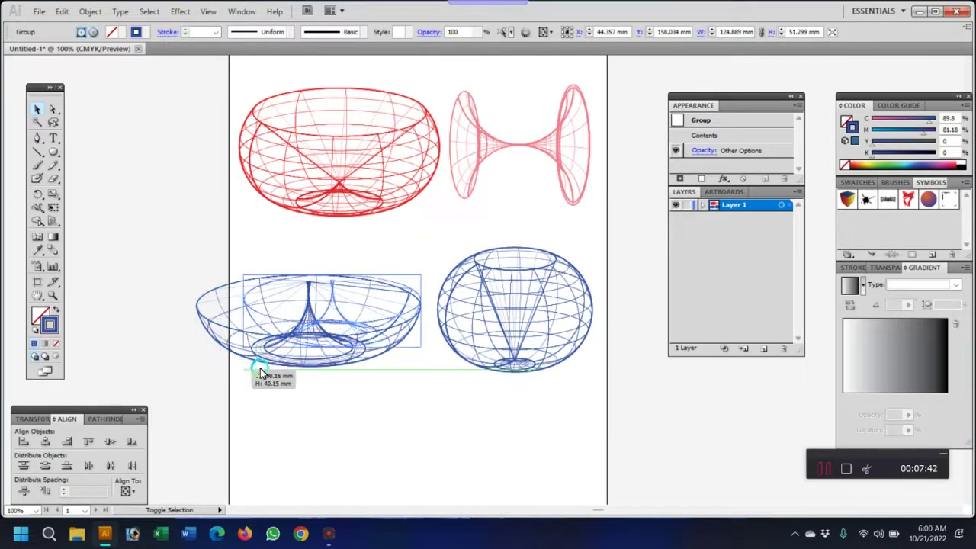
click(475, 407)
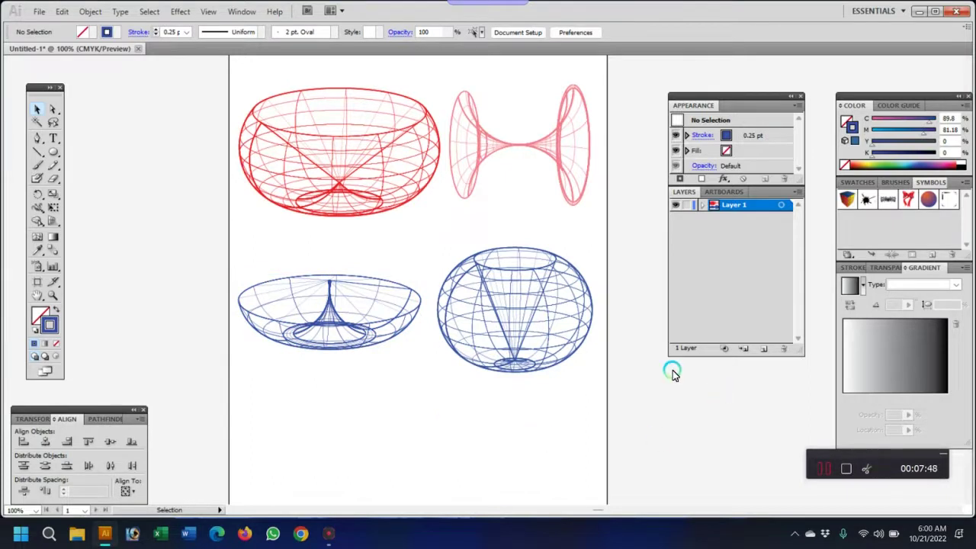
scroll(671, 372, up, 2)
scroll(672, 378, up, 2)
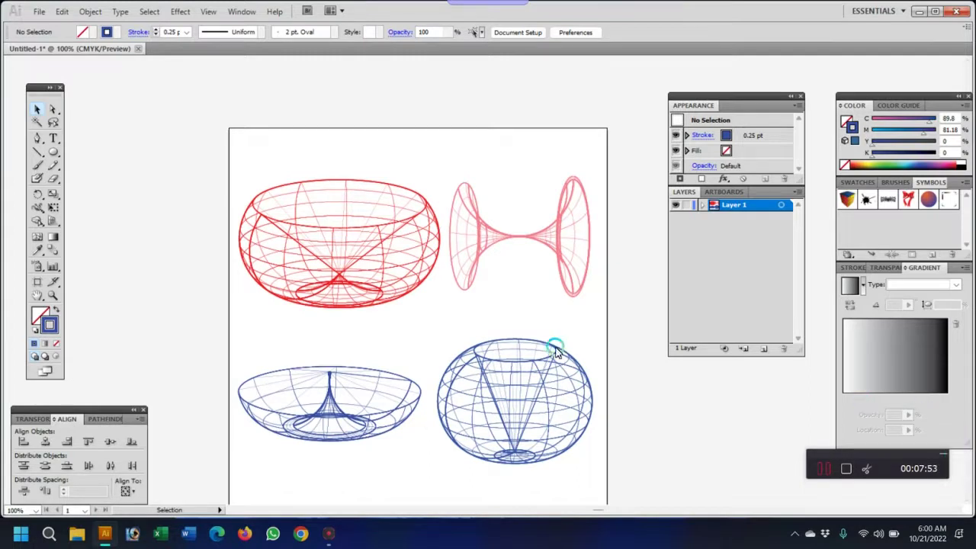
scroll(533, 338, up, 2)
scroll(534, 338, down, 4)
scroll(534, 338, down, 2)
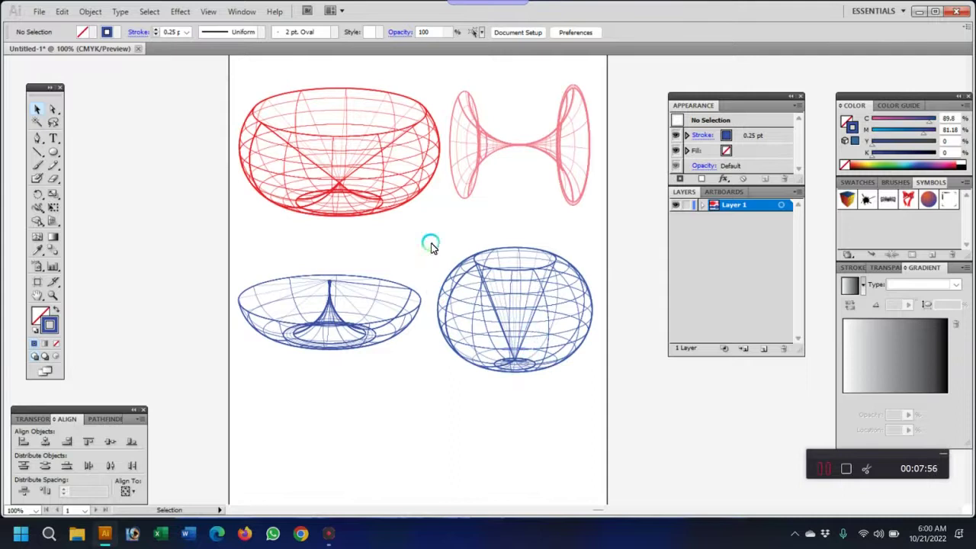
scroll(301, 238, up, 1)
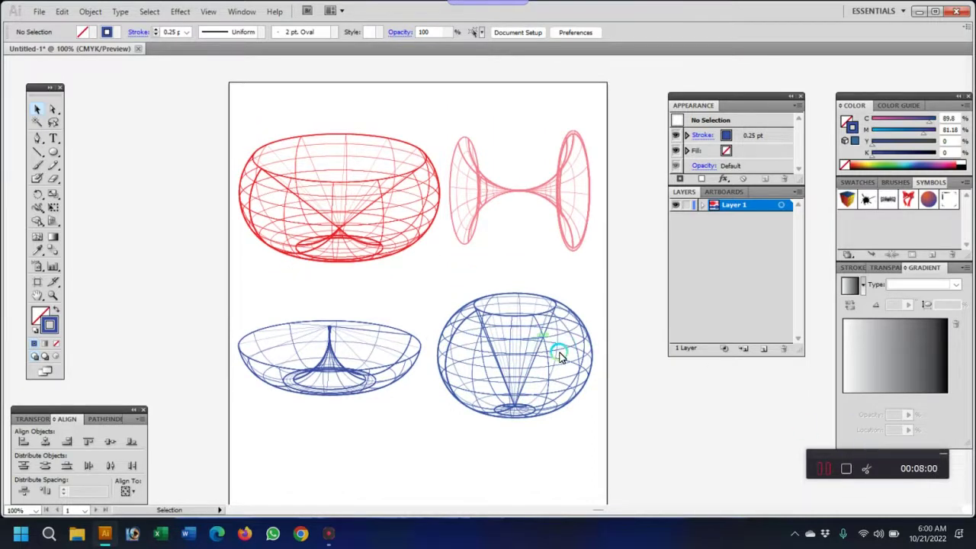
scroll(606, 401, down, 1)
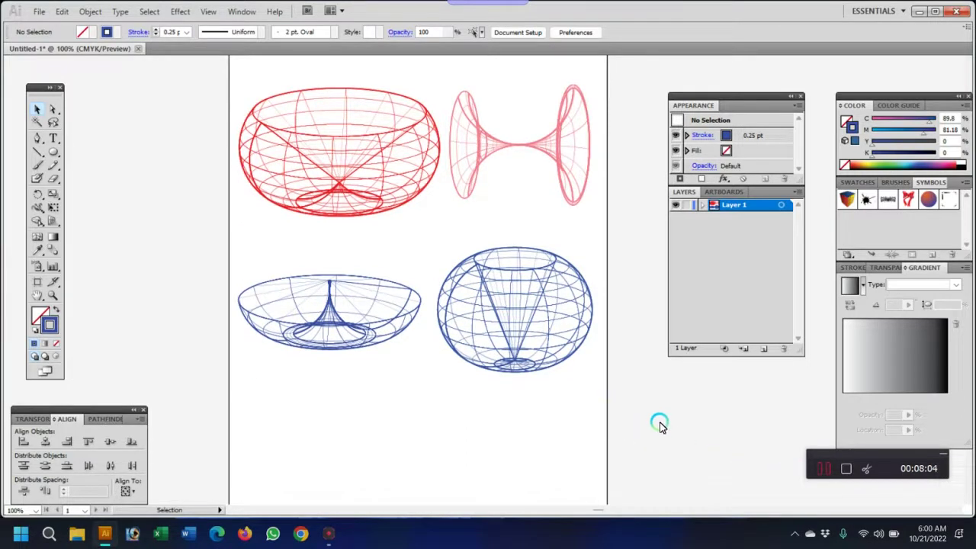
scroll(660, 425, up, 1)
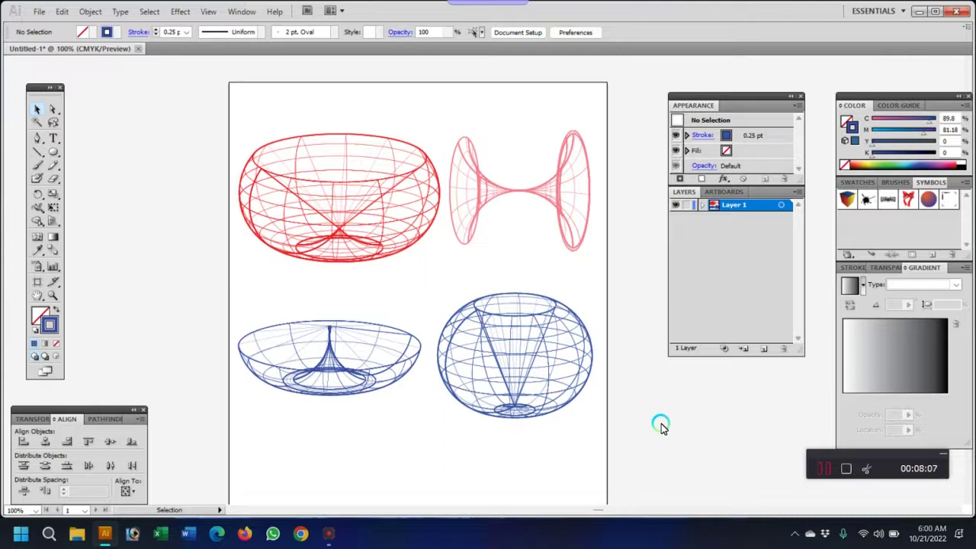